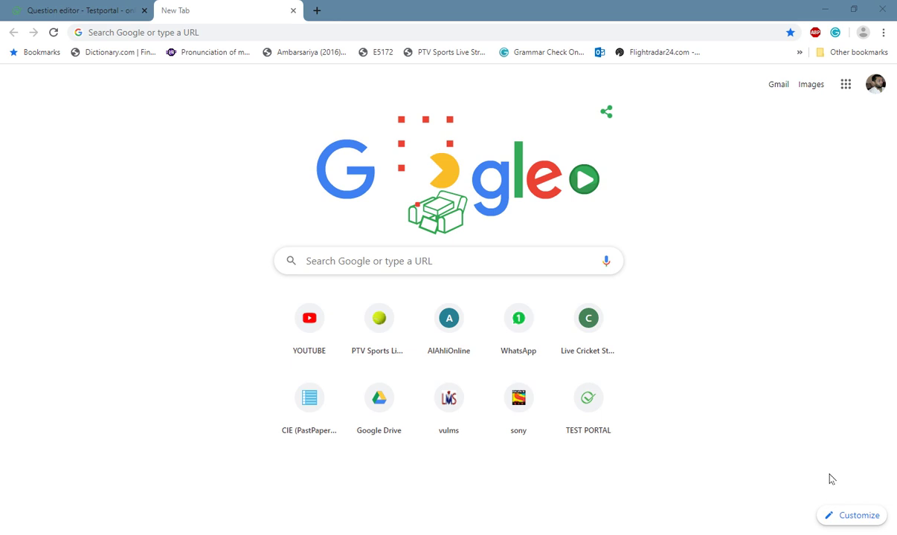
Load testportal.net in the new Chrome tab from the 'test' address-bar suggestion.
click(131, 33)
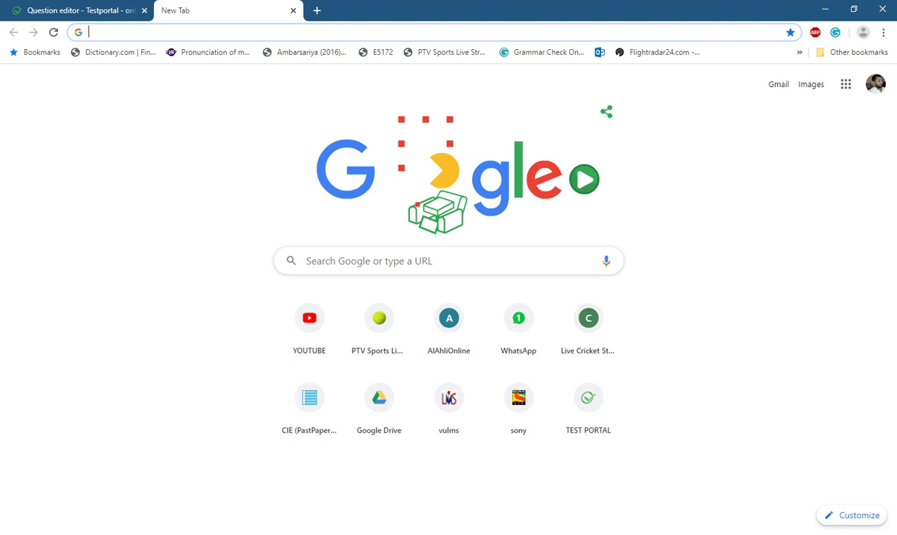
text(test)
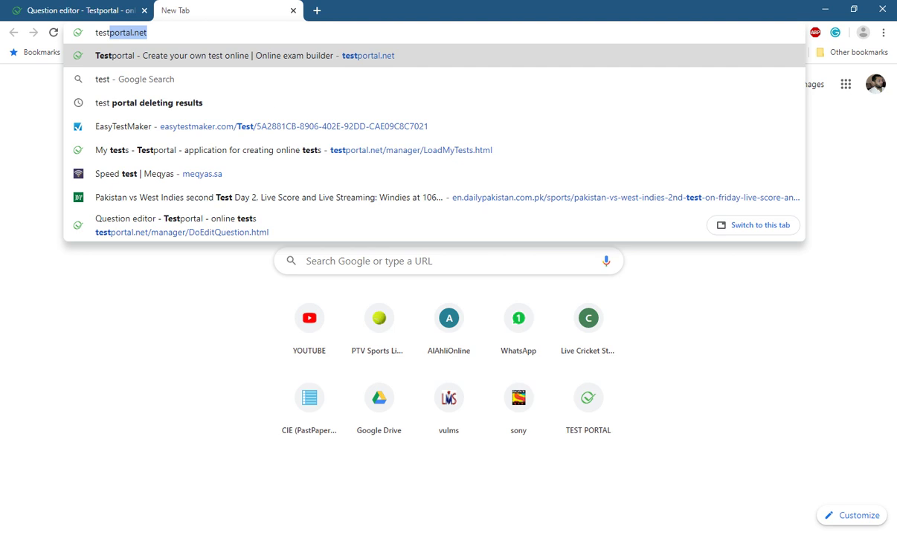
key(Right)
key(Return)
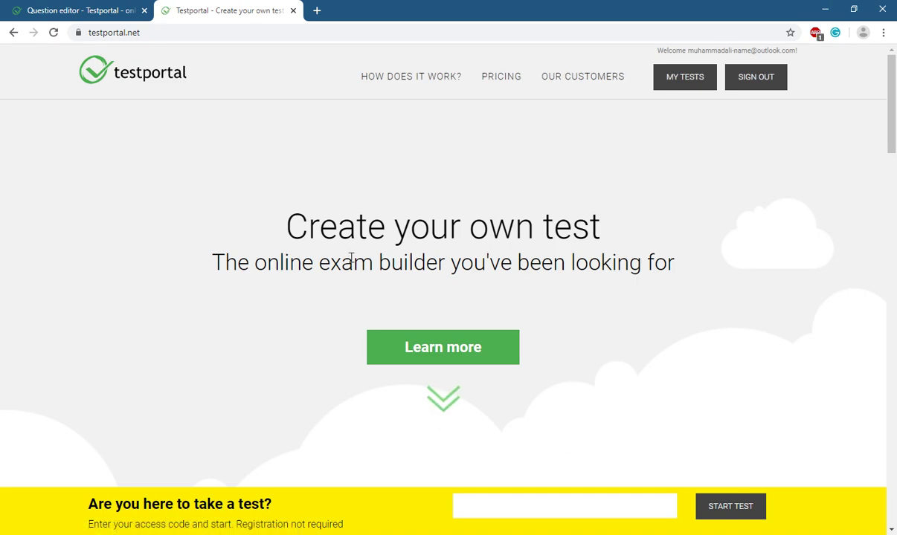
Sign out of Testportal and choose the Education account type for sign-up.
click(768, 83)
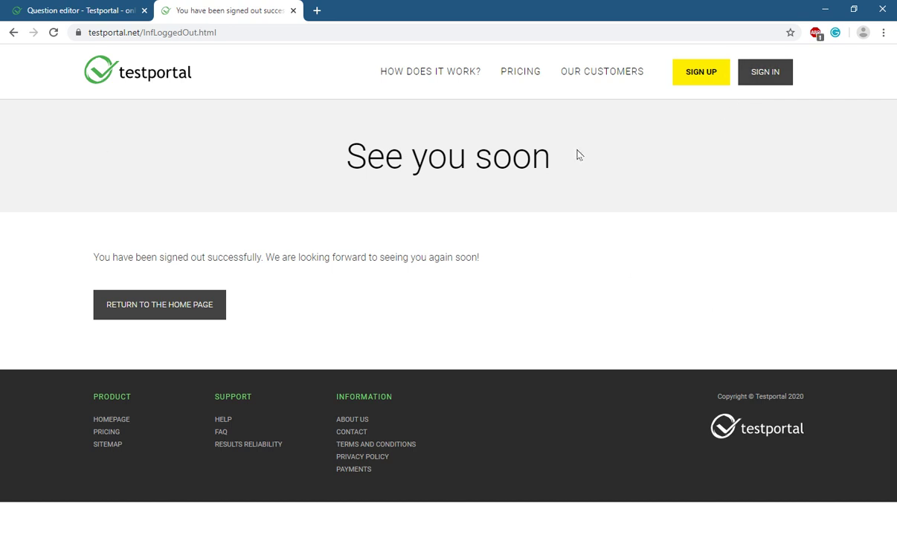
click(699, 77)
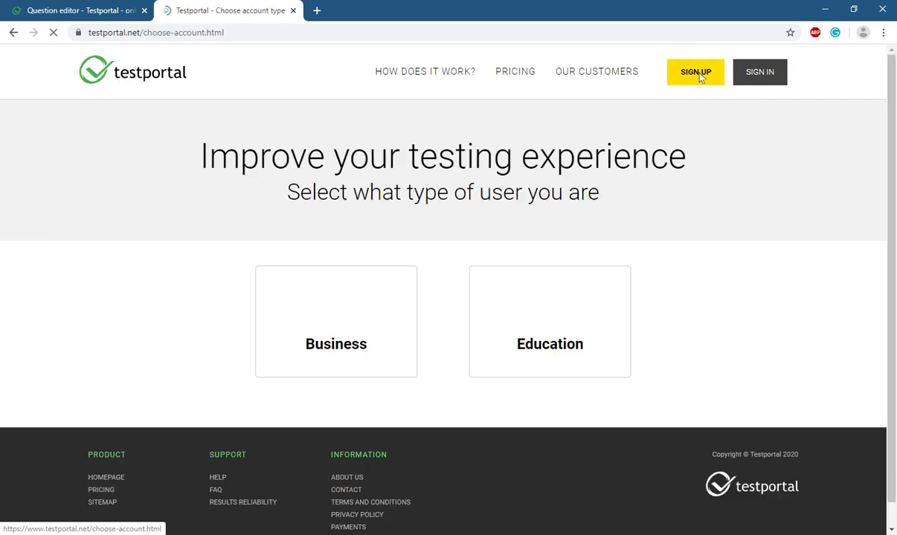
click(544, 344)
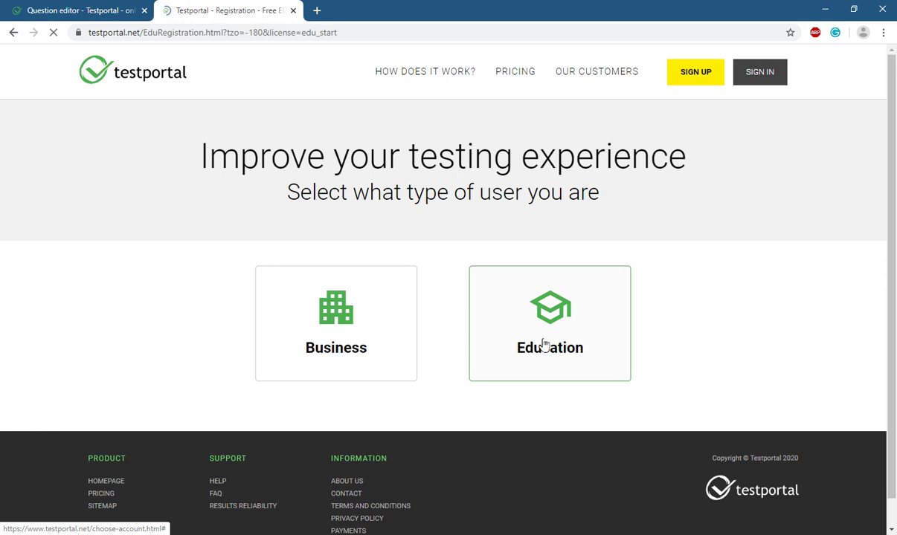
Dismiss the saved sign-in suggestions and change the school name to abcd.
scroll(497, 306, down, 3)
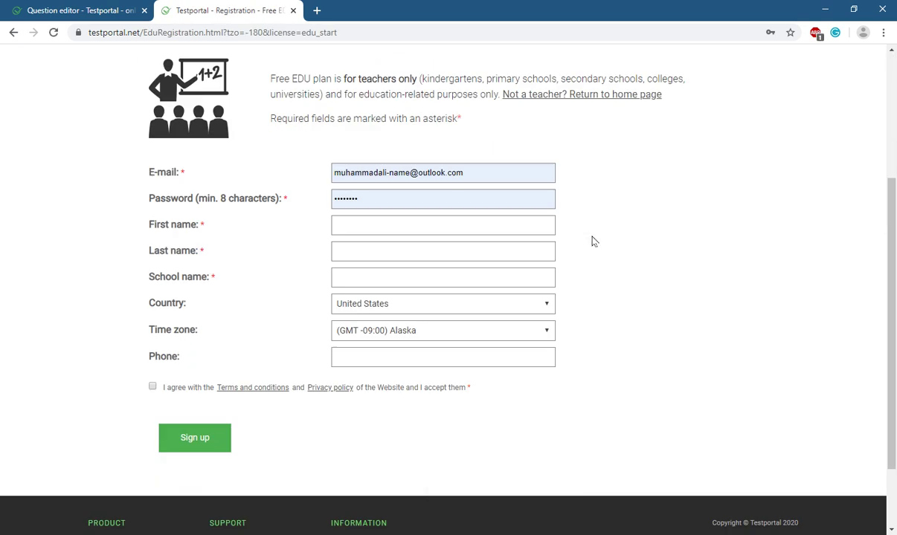
click(475, 174)
click(294, 177)
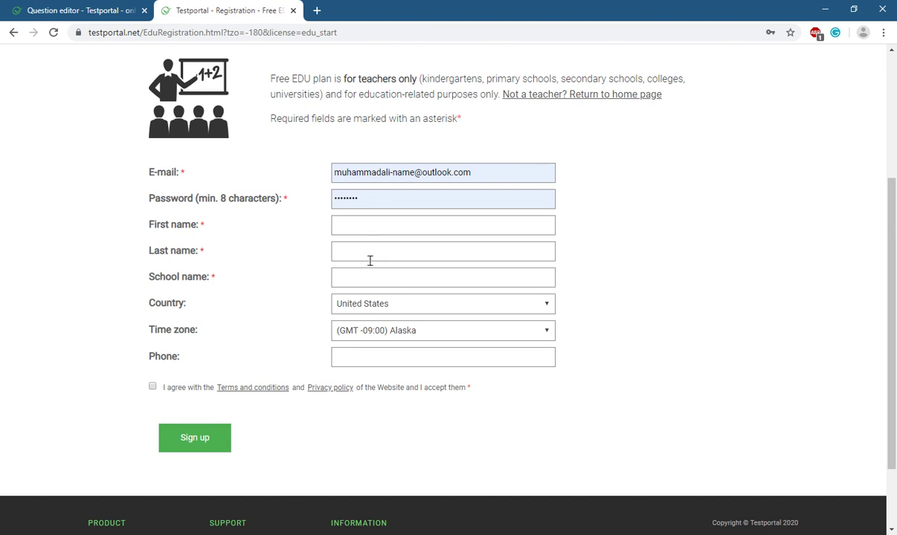
click(355, 286)
key(BackSpace)
text(bcd)
Set the registration country to Saudi Arabia.
click(400, 306)
scroll(427, 390, up, 1)
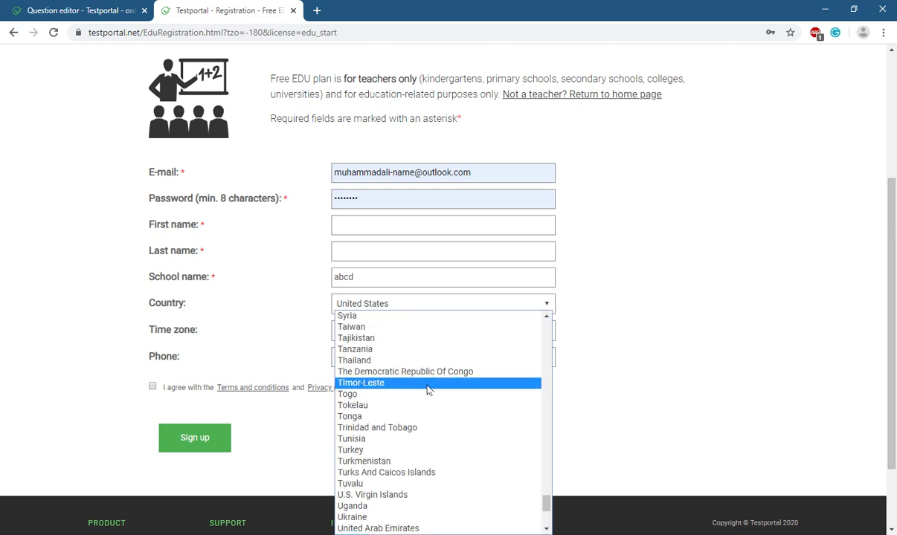
scroll(428, 388, up, 20)
scroll(427, 383, down, 18)
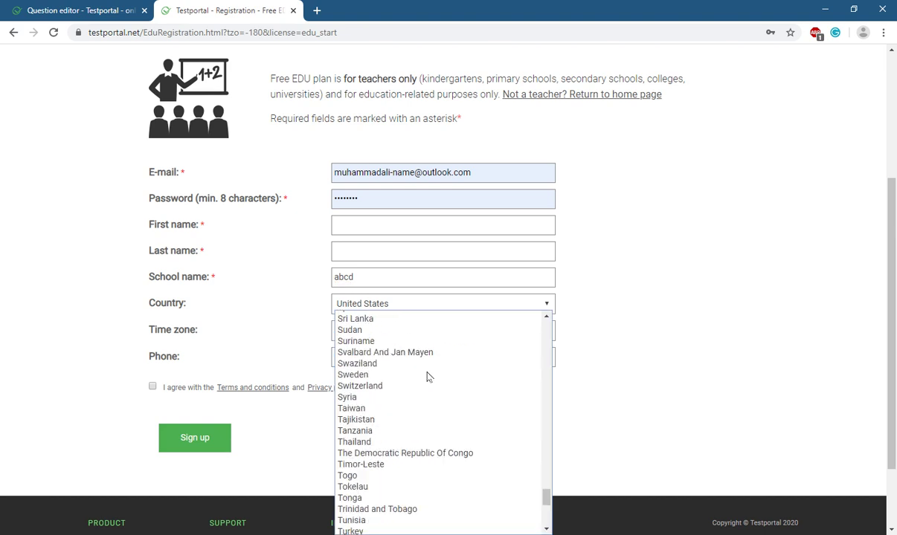
scroll(427, 377, down, 2)
scroll(427, 377, up, 10)
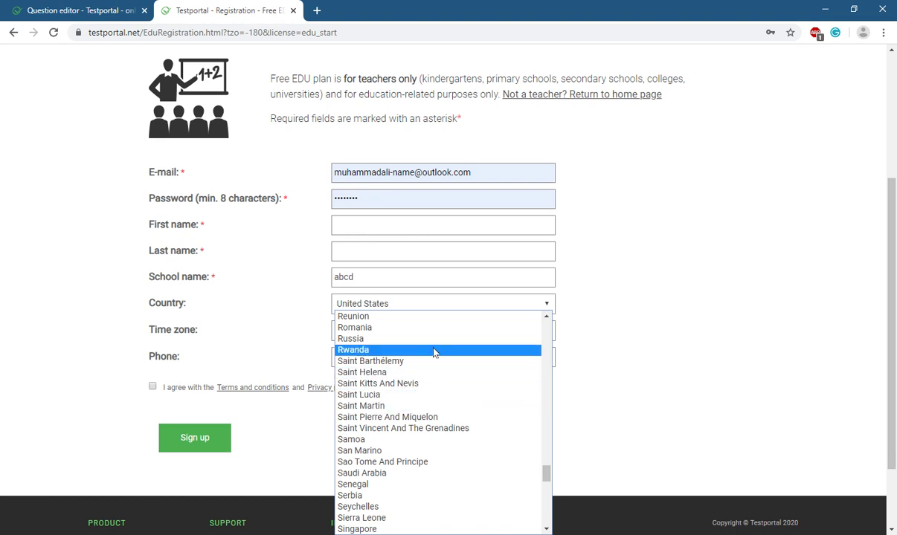
click(456, 475)
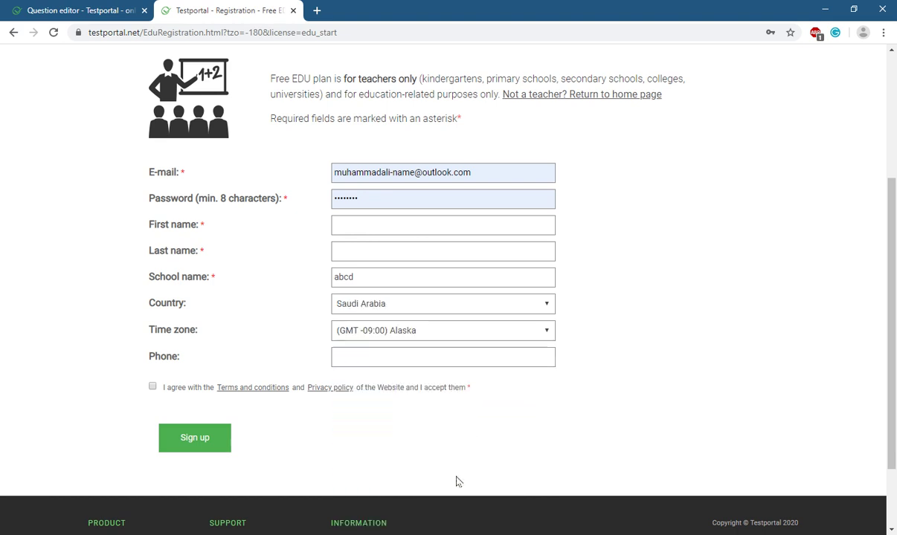
Set the time zone to (GMT +03:00) Kuwait, Riyadh, submit, and go to sign in.
click(390, 336)
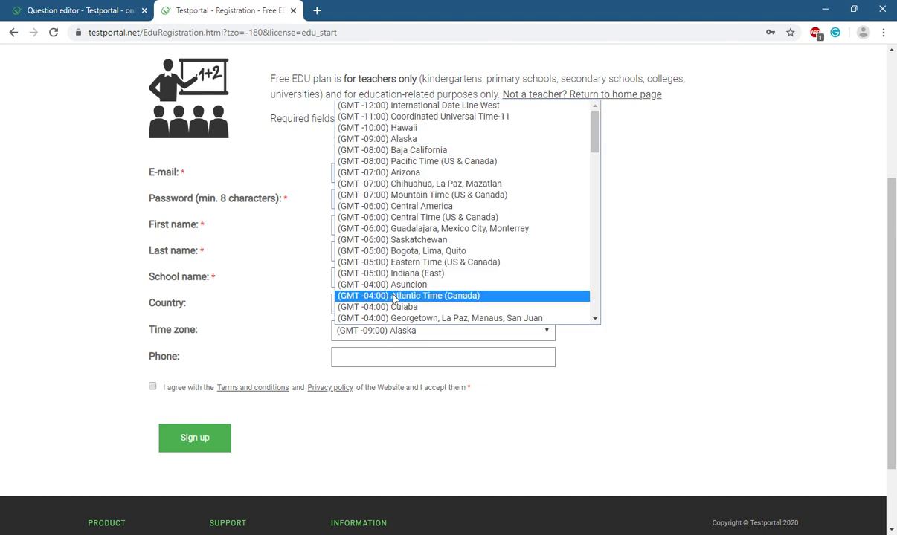
scroll(405, 277, down, 10)
scroll(405, 277, down, 1)
scroll(405, 276, up, 12)
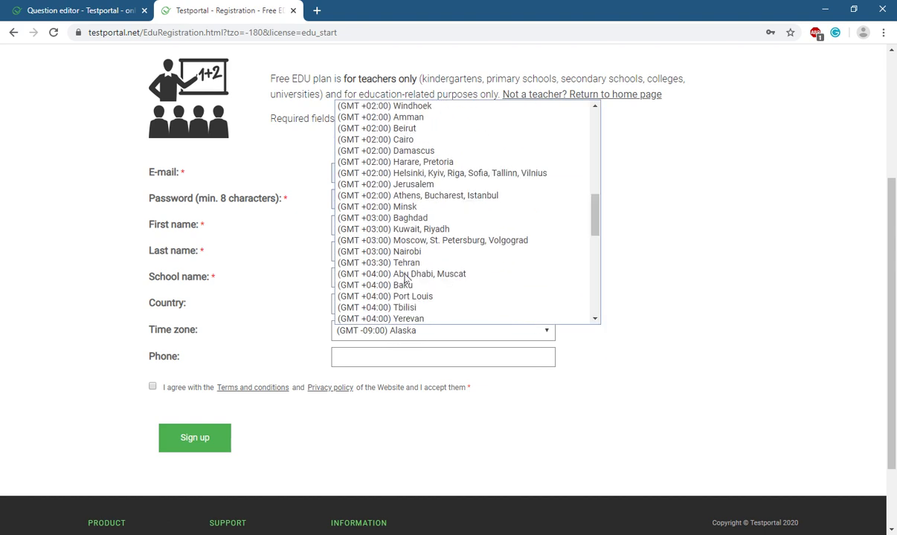
click(421, 229)
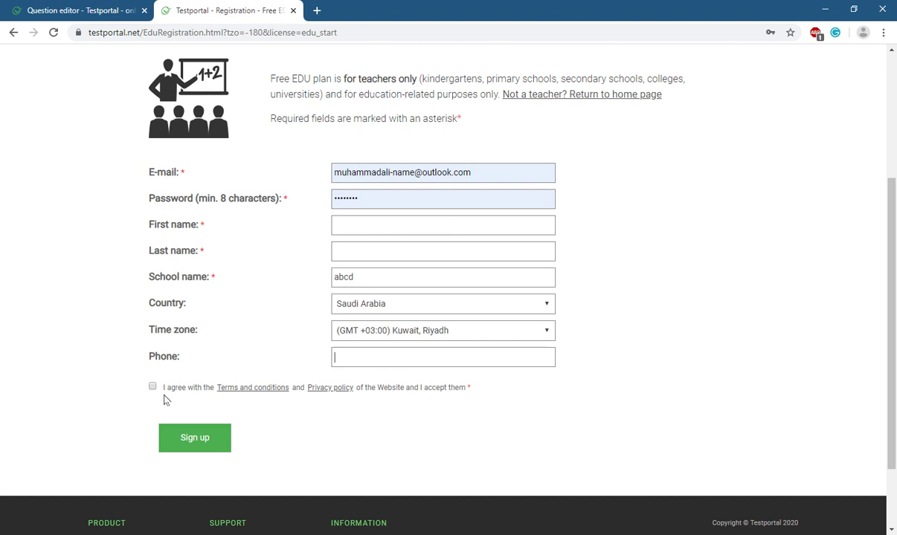
click(196, 444)
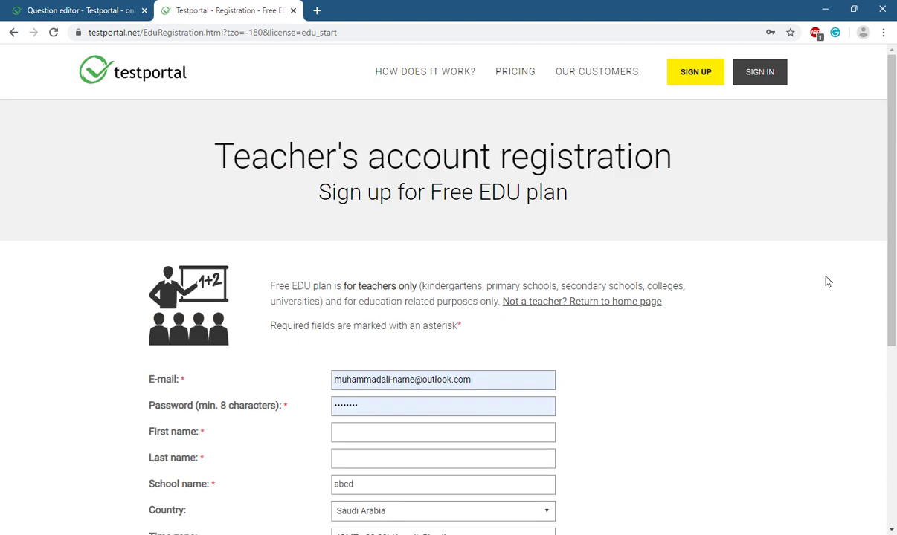
click(766, 83)
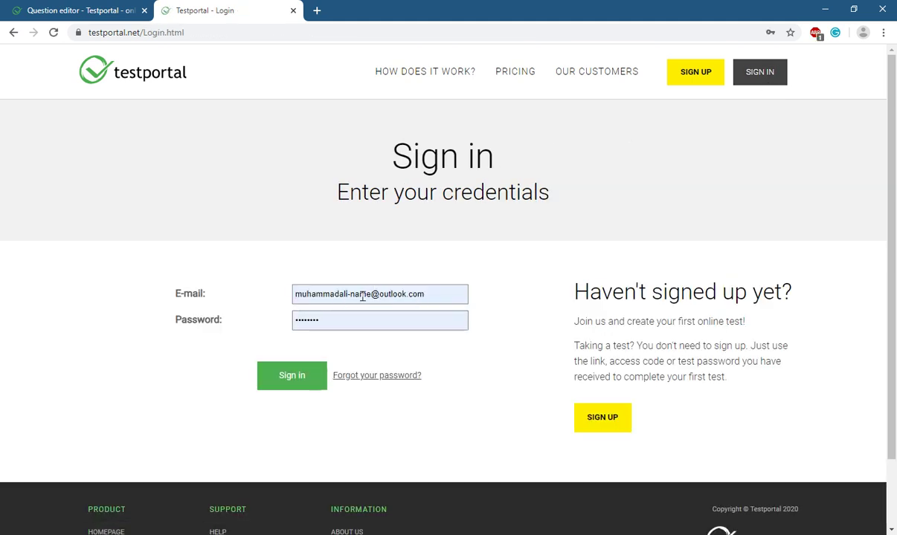
Sign in with the autofilled credentials and view the My tests dashboard.
click(316, 373)
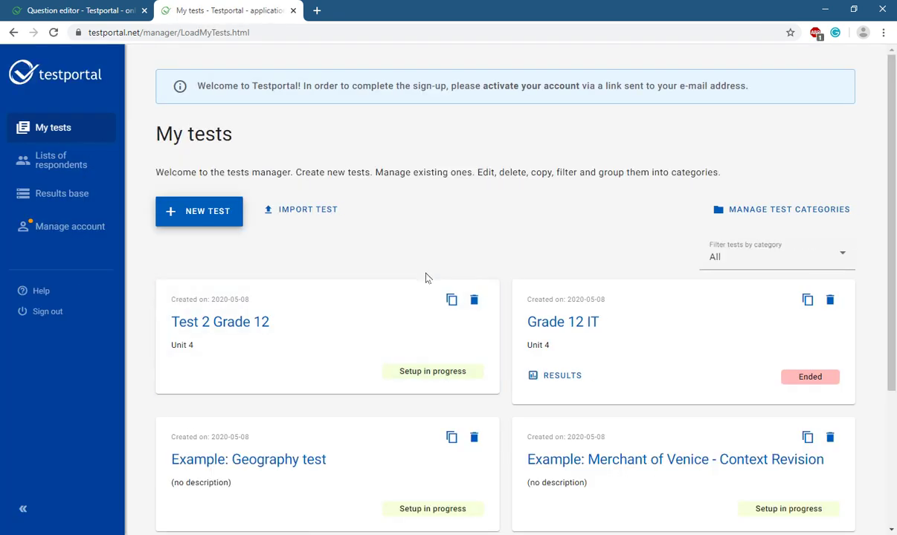
scroll(425, 277, down, 3)
scroll(425, 276, up, 3)
Create the test 'Grade 12 test 1' with description 'unit 4' and add its first question.
click(202, 215)
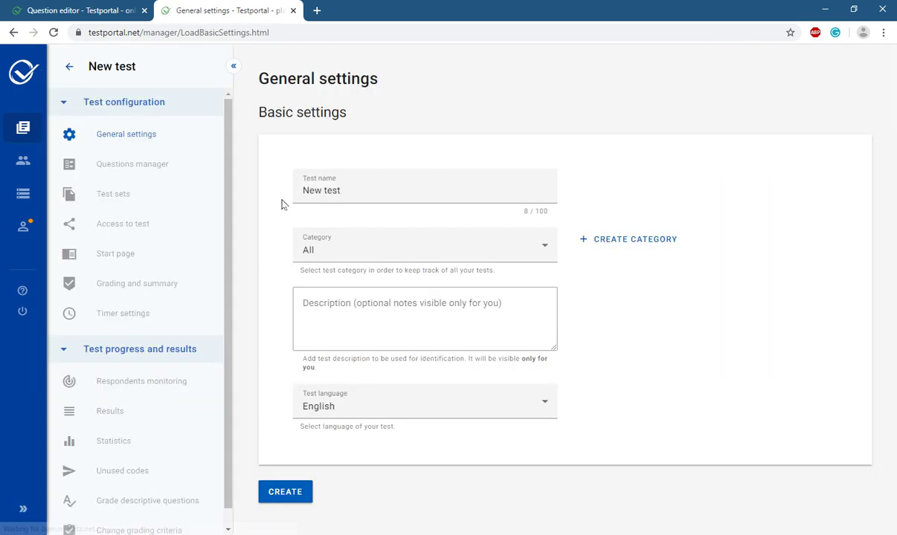
click(353, 187)
key(BackSpace)
key(BackSpace)
key(BackSpace)
key(BackSpace)
key(BackSpace)
key(BackSpace)
key(BackSpace)
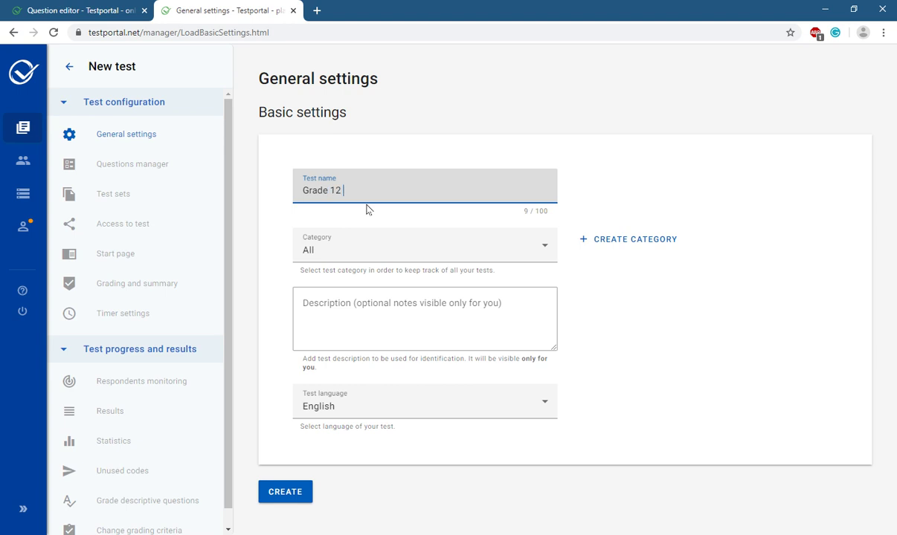
key(Tab)
key(Tab)
key(Tab)
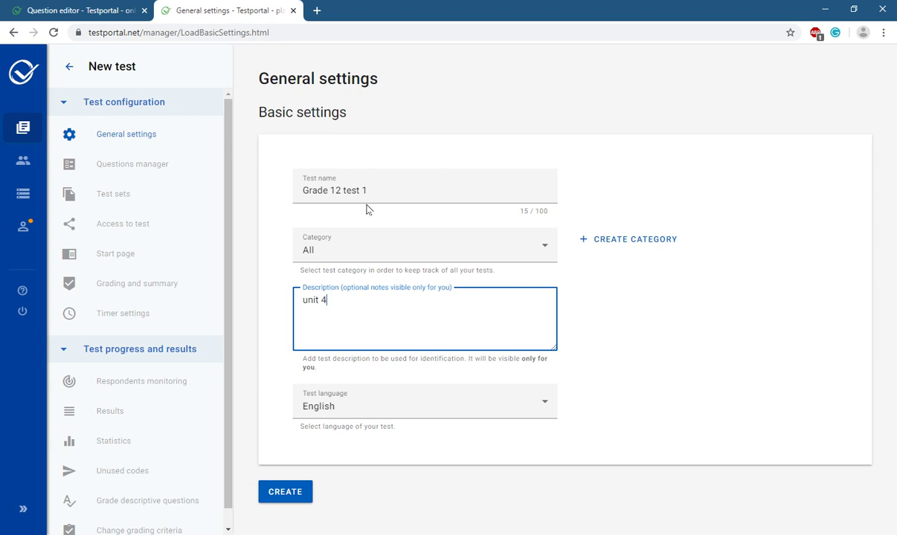
click(294, 490)
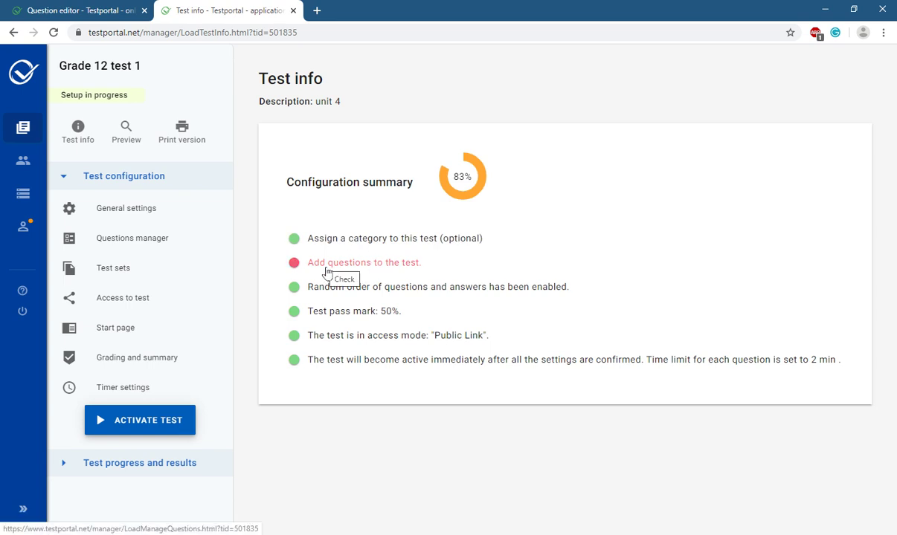
click(343, 266)
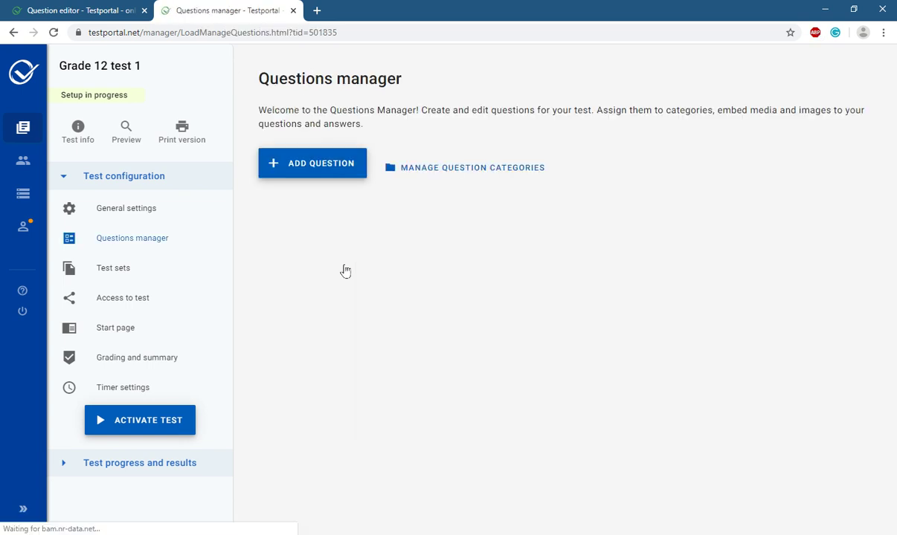
click(310, 163)
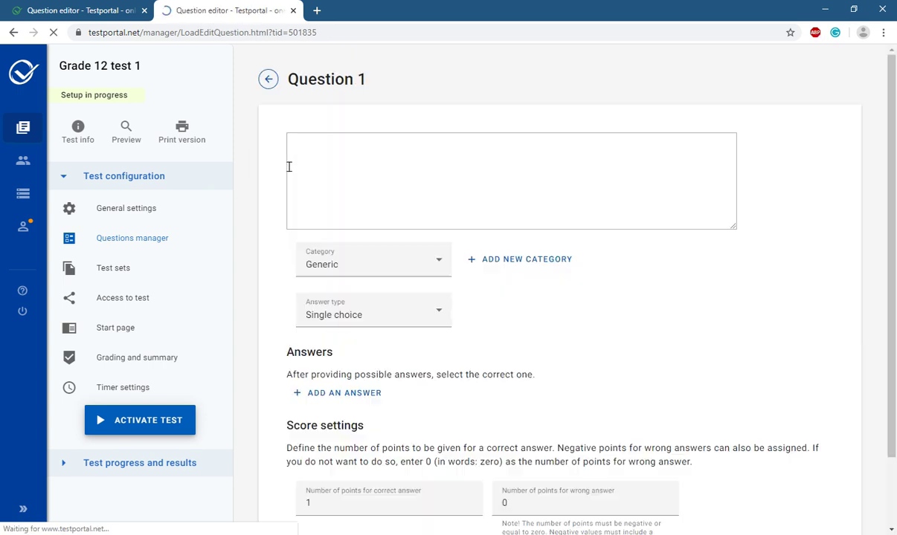
Enter 'The best model for network communication?' as the Question 1 text.
click(337, 189)
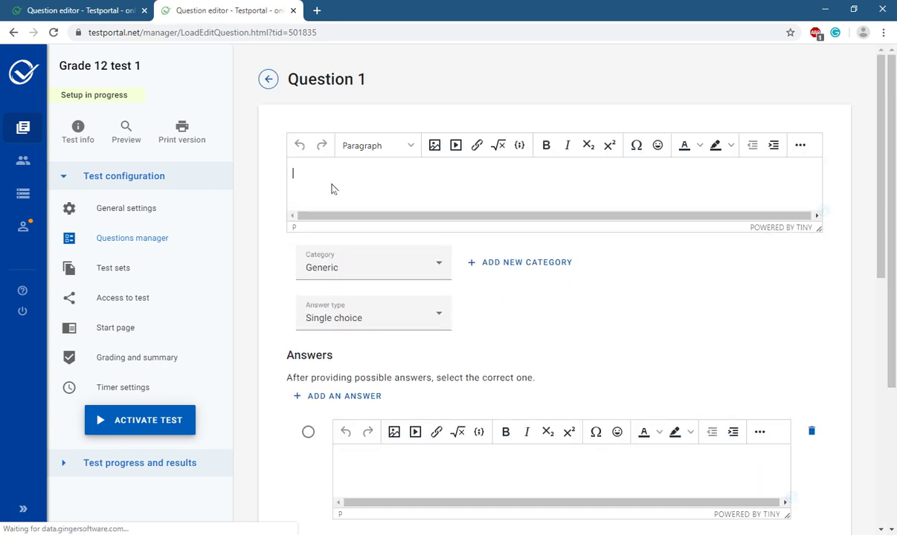
text(The best model for)
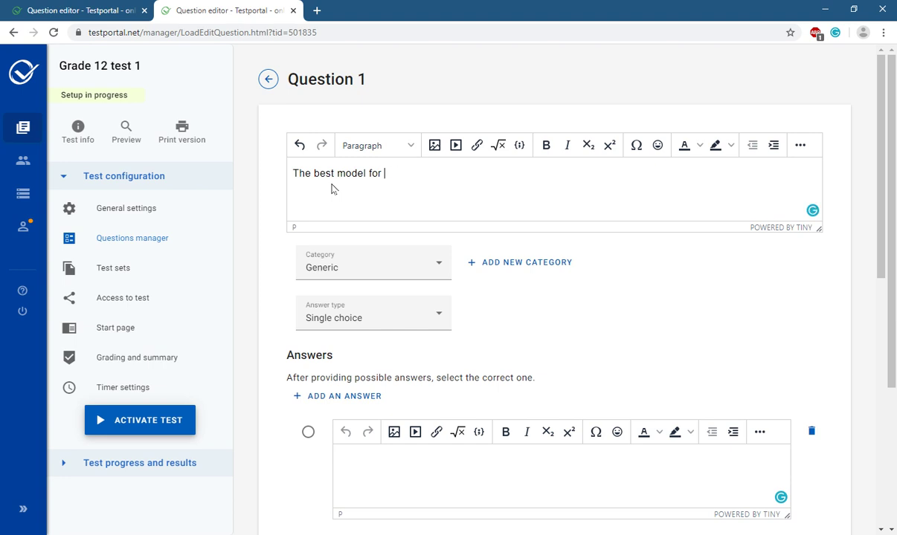
text(work communication?)
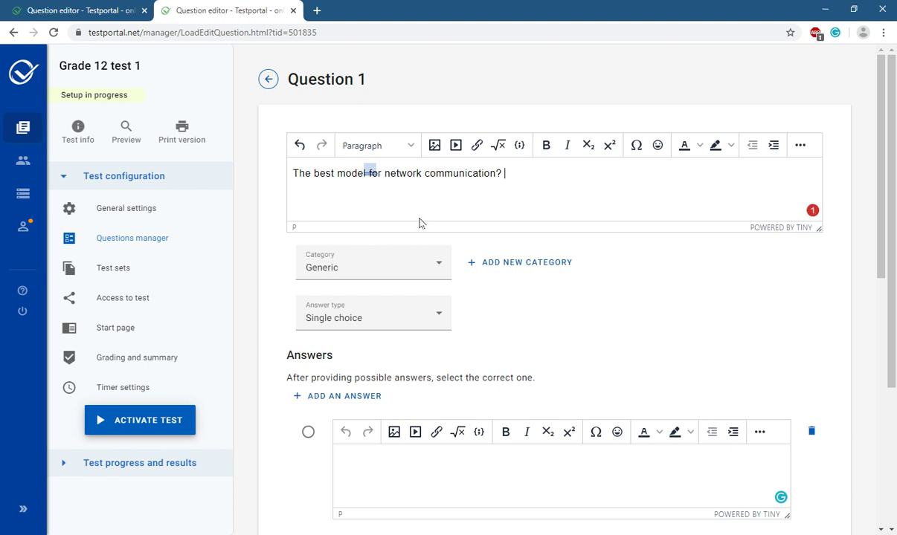
scroll(575, 330, down, 3)
Fill the first three answer options with gf, fgf and fg.
click(459, 252)
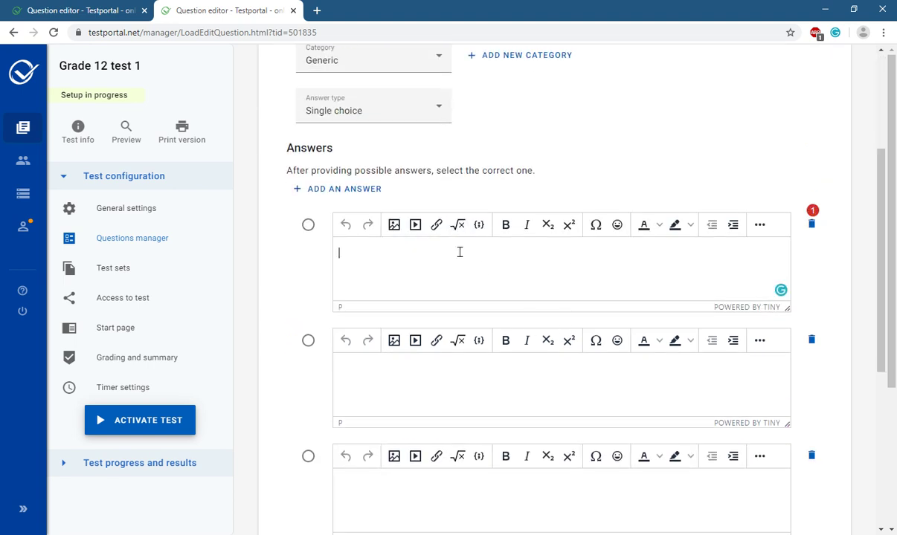
text(gf)
click(430, 390)
text(fgf)
click(408, 491)
text(fg)
scroll(523, 322, down, 3)
scroll(508, 322, up, 3)
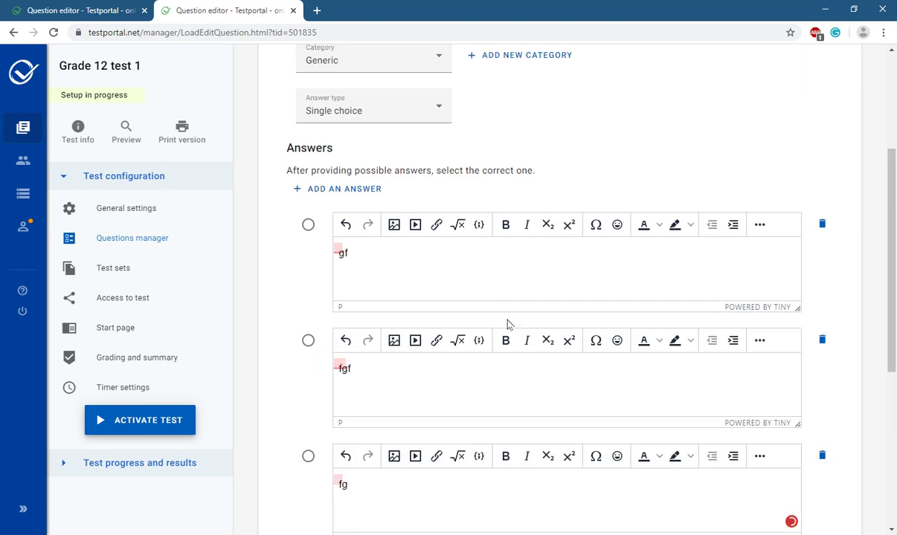
Add a fourth answer option reading hg.
click(356, 192)
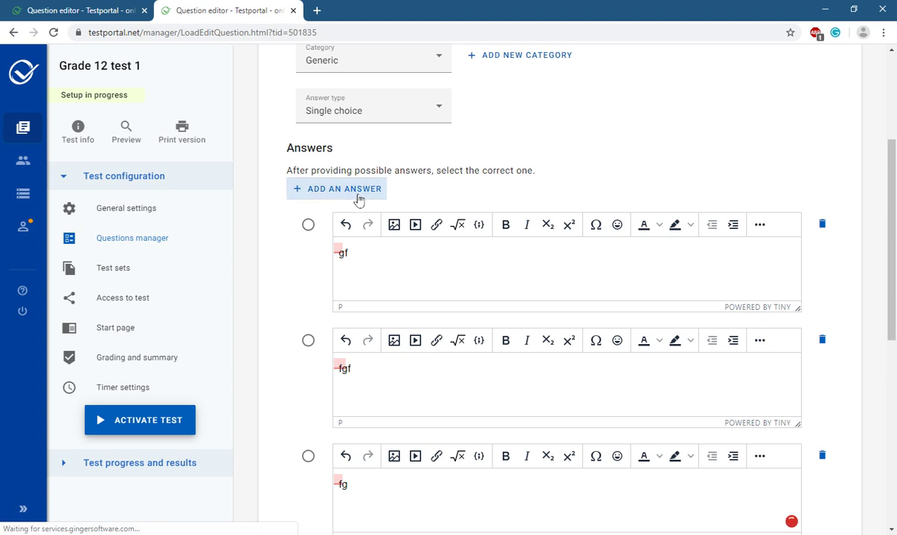
scroll(477, 304, down, 5)
click(416, 206)
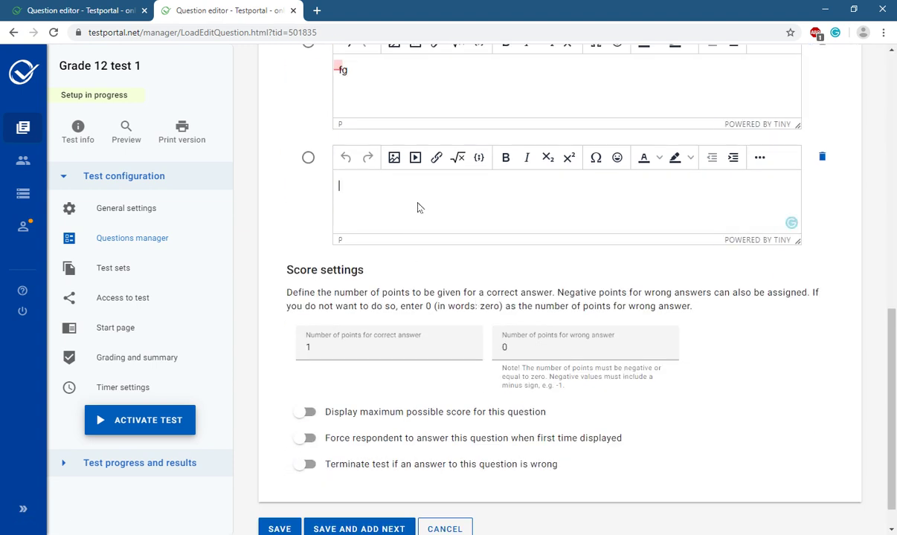
text(hg)
scroll(464, 257, up, 10)
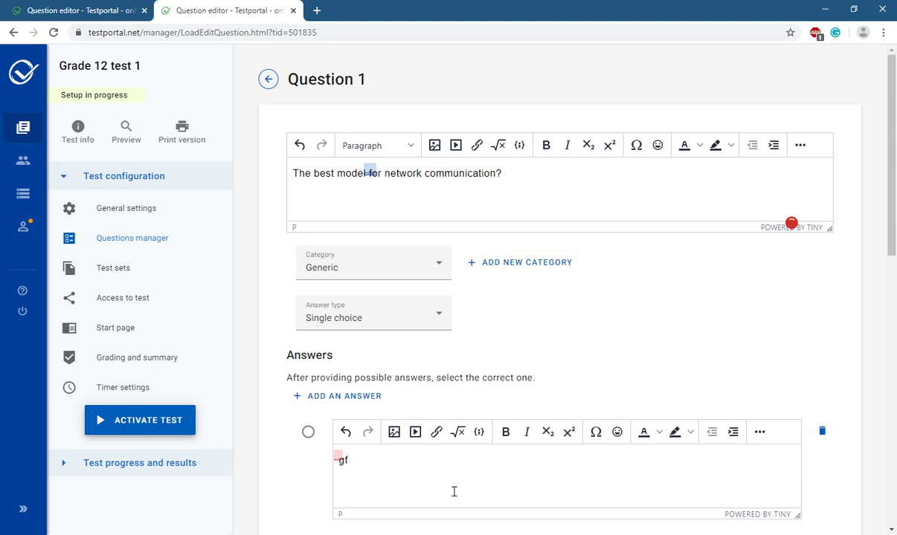
click(605, 172)
Insert a $ currency symbol after 'communication?' and switch superscript on.
click(636, 145)
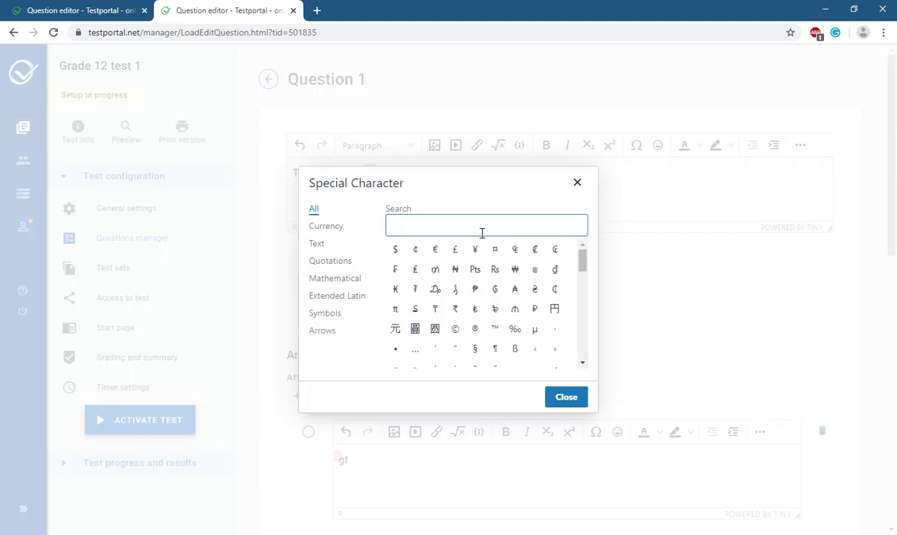
scroll(479, 293, down, 8)
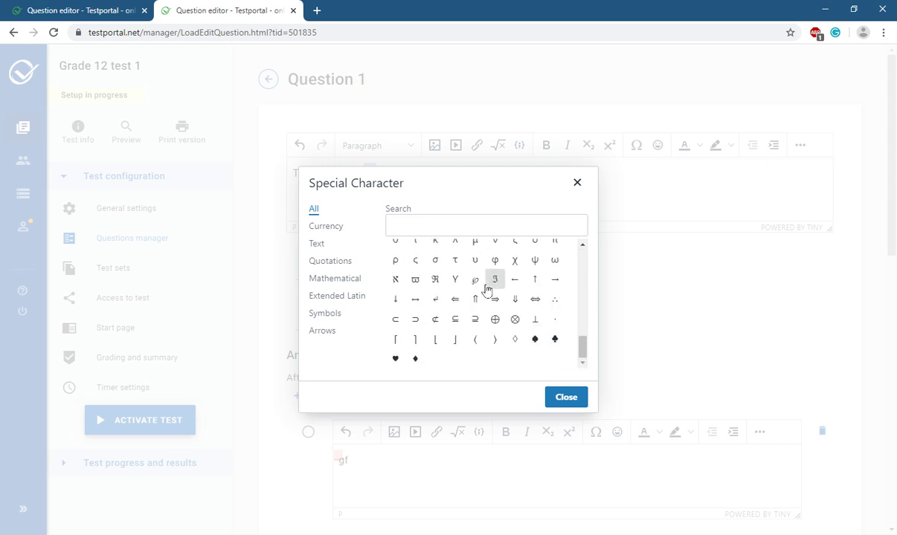
click(331, 315)
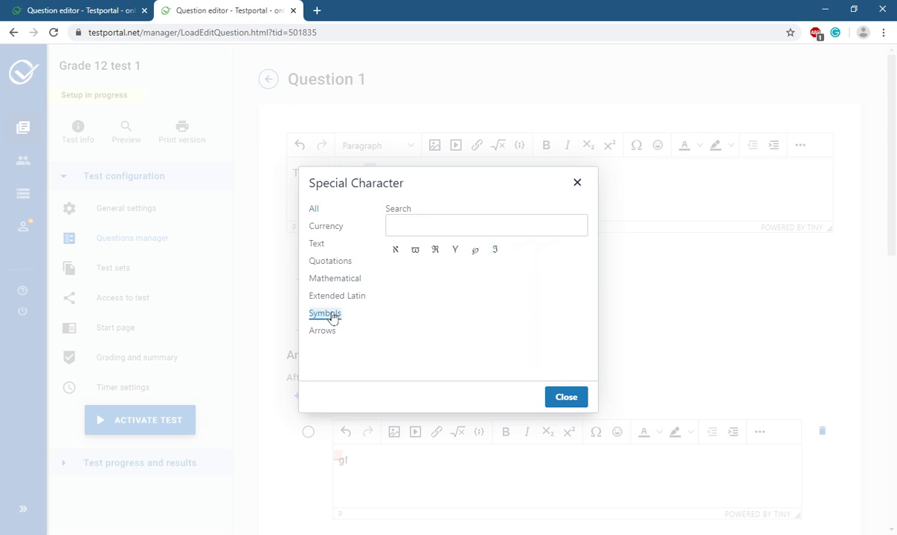
click(337, 294)
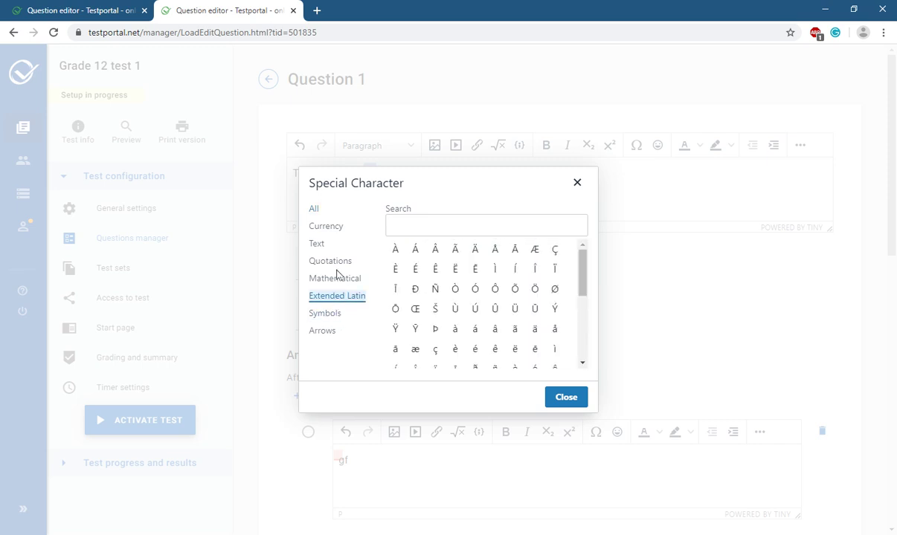
click(329, 261)
click(320, 227)
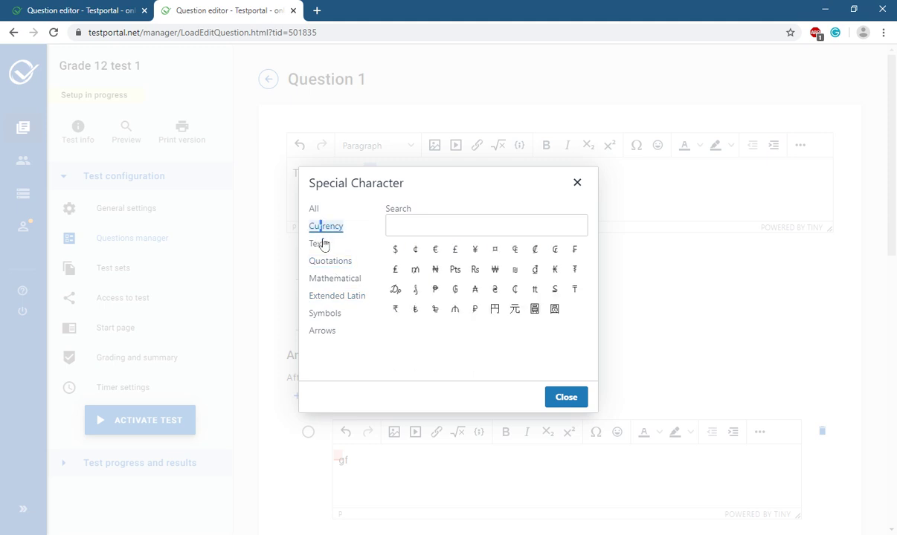
click(396, 249)
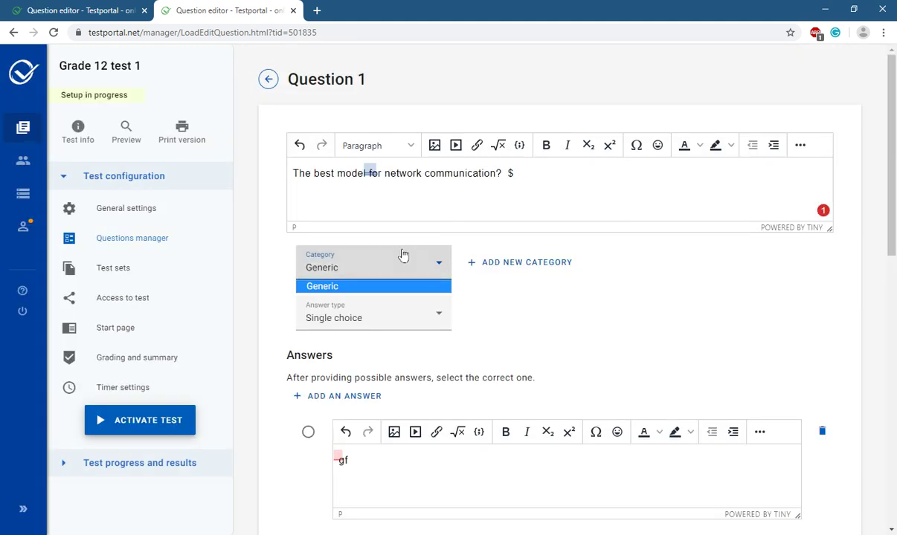
click(513, 180)
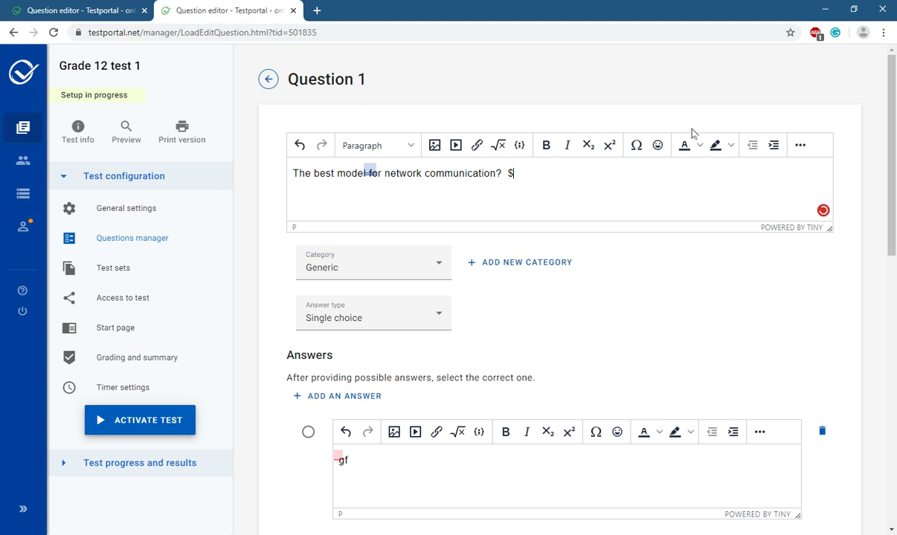
click(609, 146)
click(579, 166)
click(609, 146)
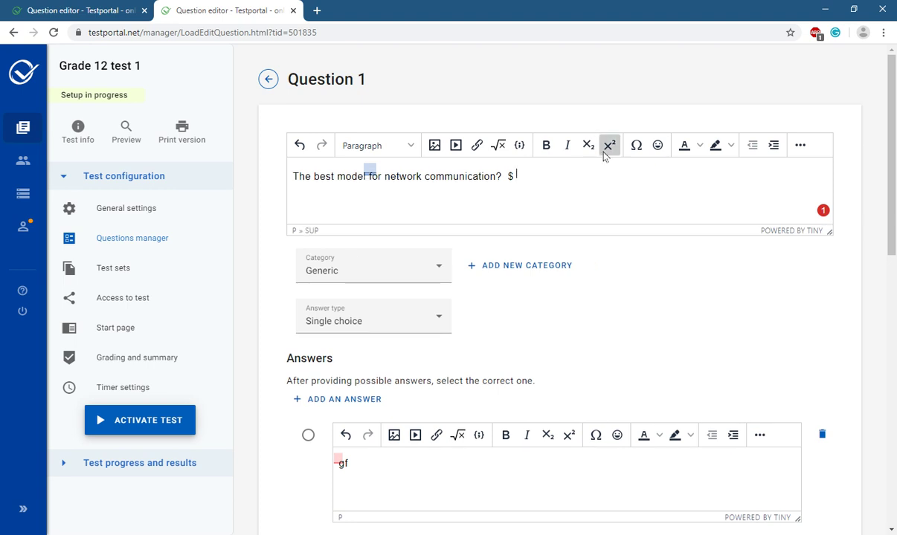
Insert a cube-root template from the Equation Editor after the dollar sign.
click(498, 146)
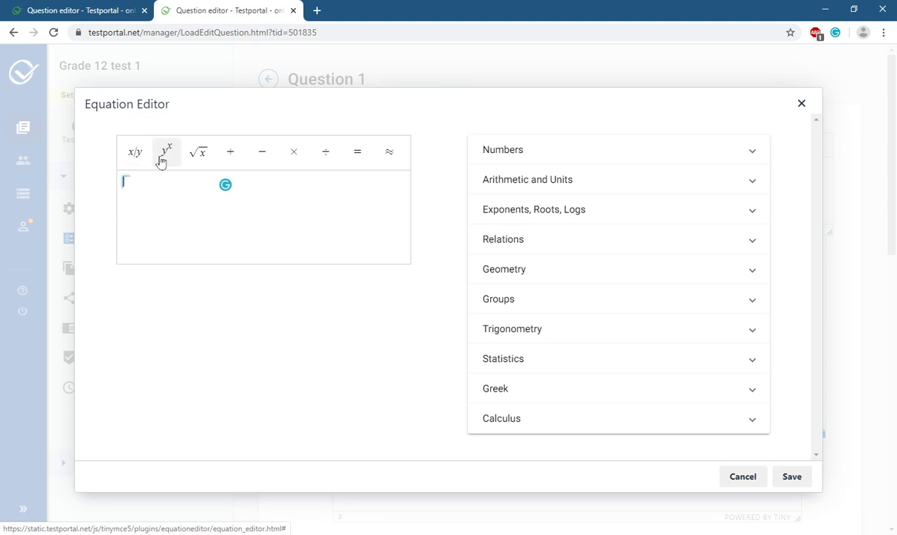
click(522, 243)
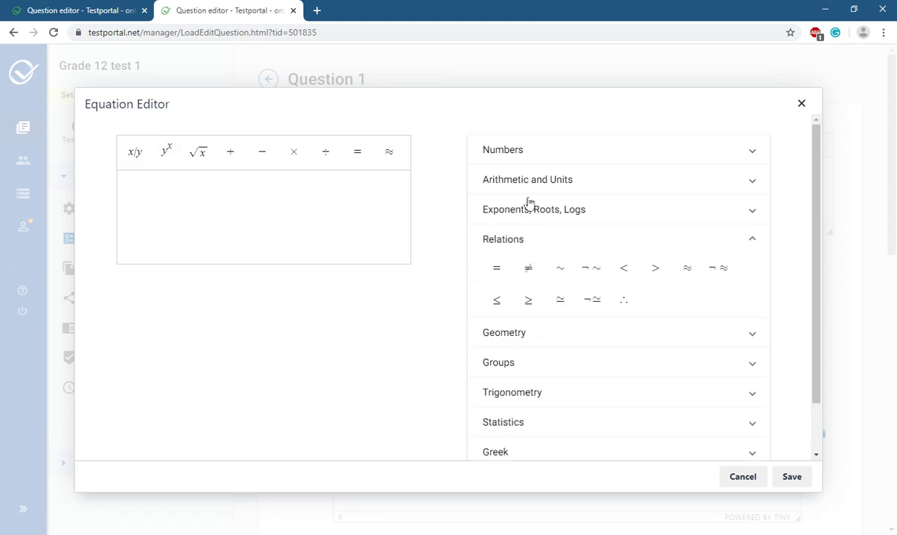
click(528, 203)
click(525, 188)
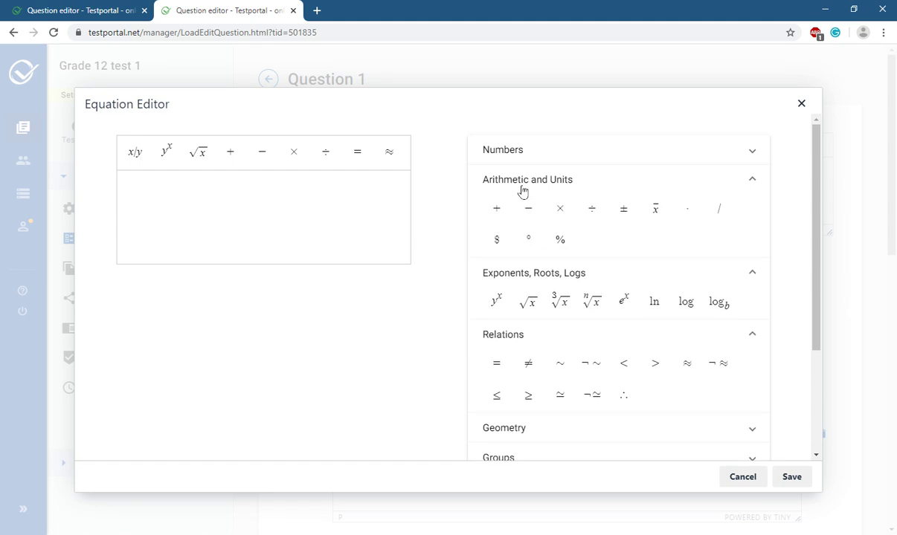
click(552, 299)
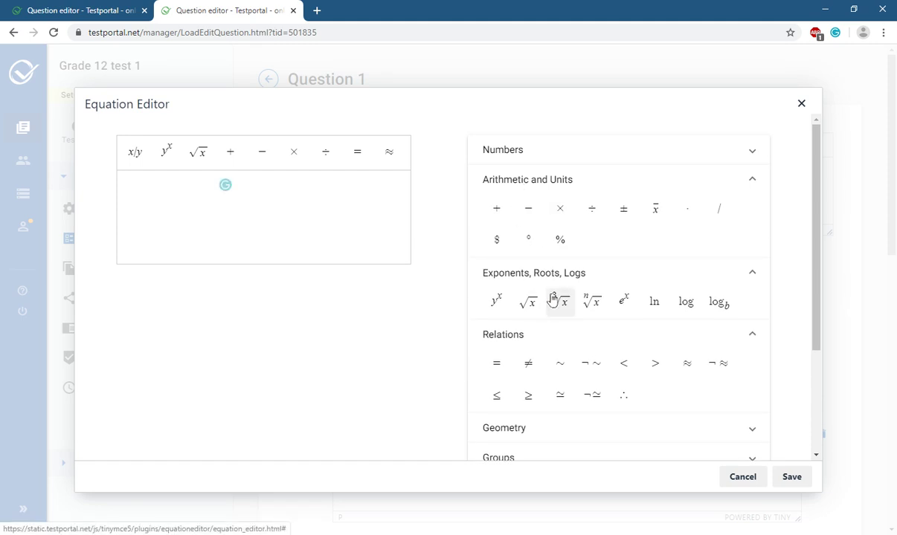
click(792, 476)
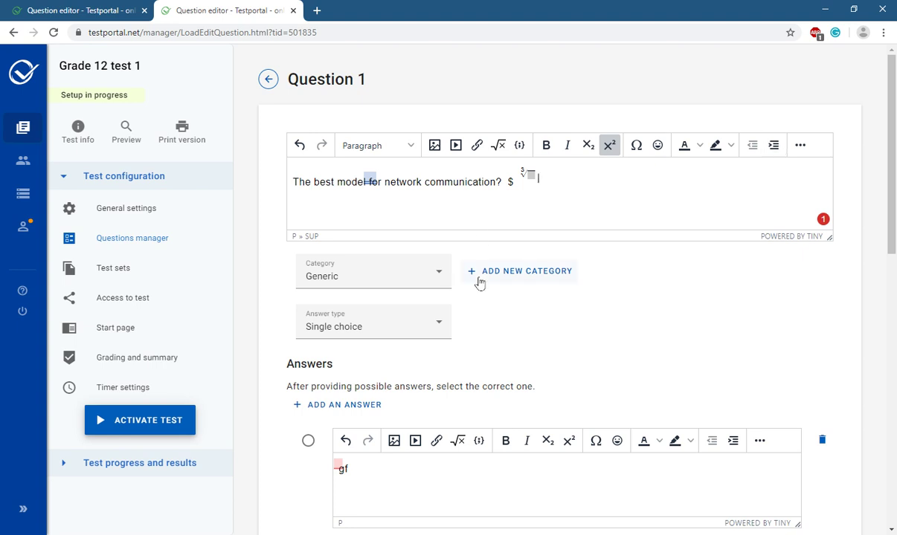
Mark hg as the correct answer, save Question 1, and open a blank Question 2.
scroll(455, 256, down, 3)
scroll(484, 266, down, 3)
scroll(480, 261, up, 5)
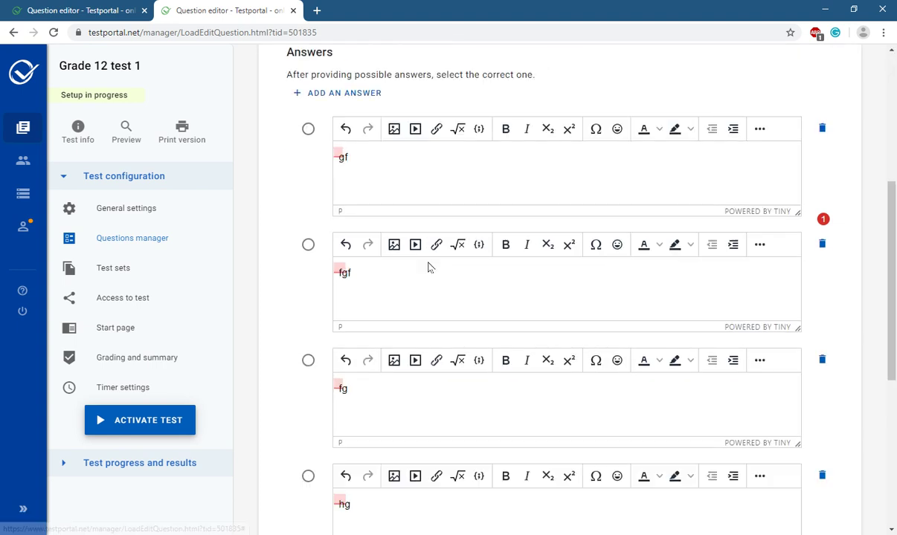
scroll(342, 264, down, 6)
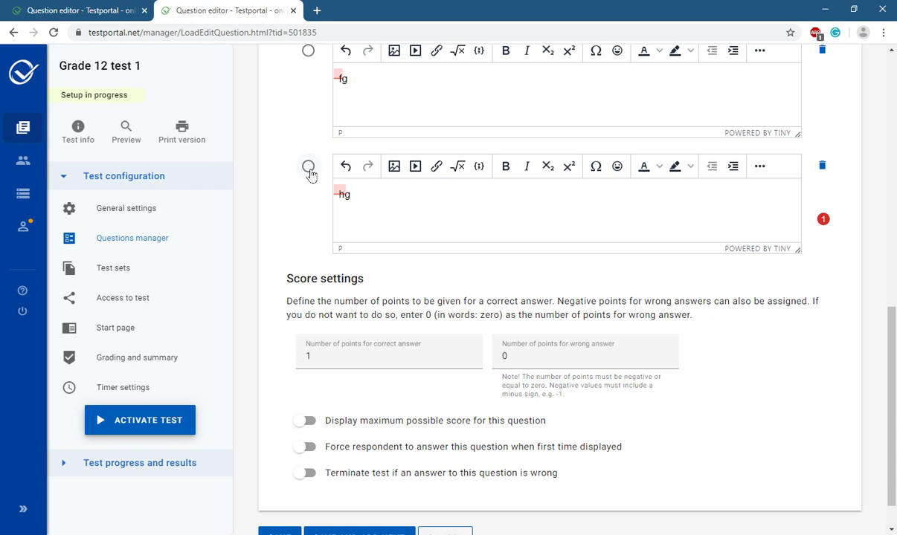
click(308, 167)
scroll(514, 290, down, 1)
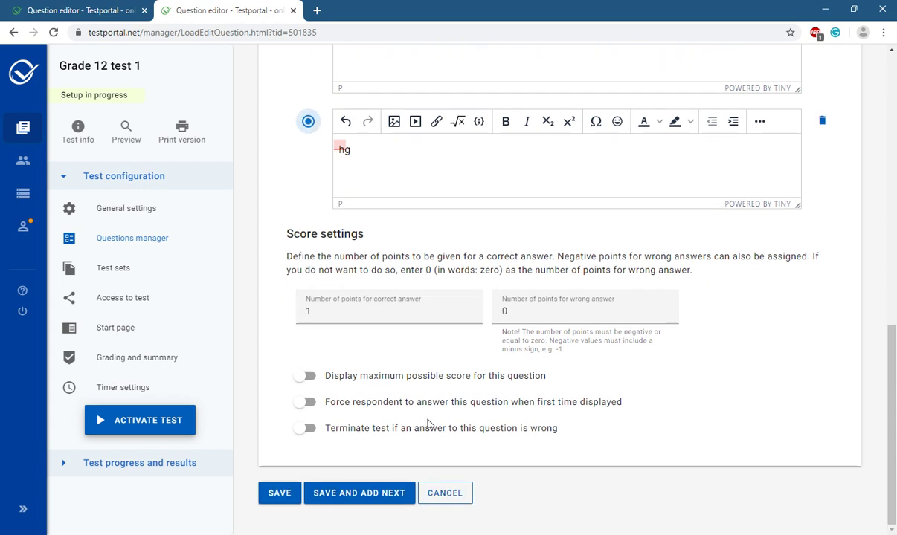
click(349, 502)
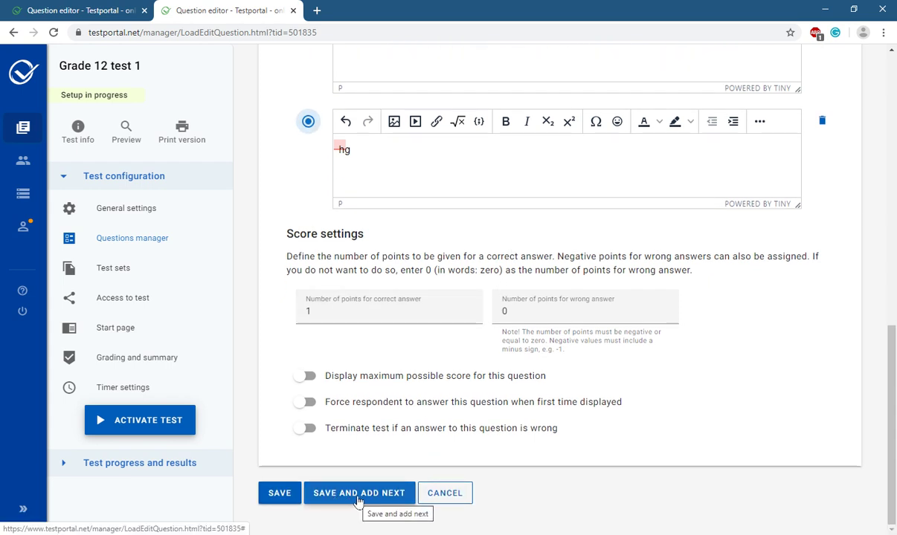
click(358, 500)
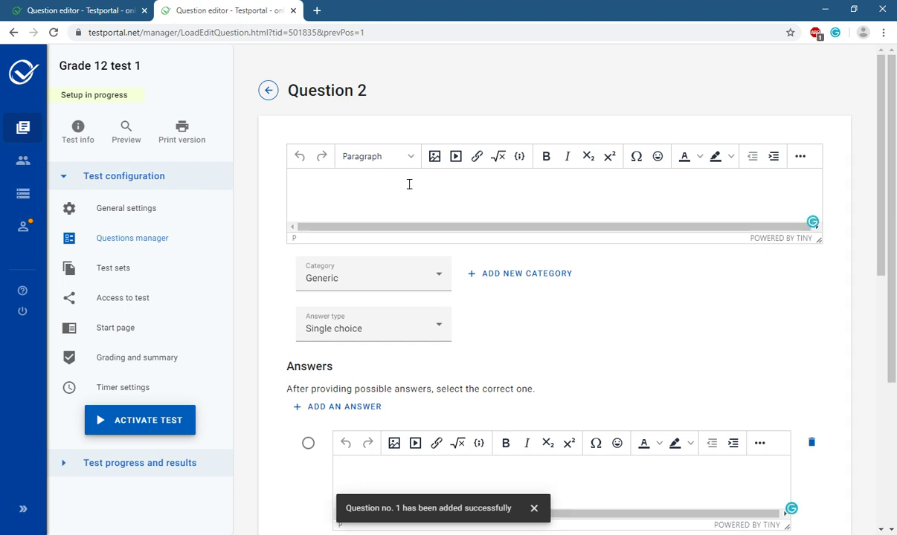
Enter the Question 2 text 'The OSI model layers' with answers 5, 4 and 7.
text(The OSI model layers.)
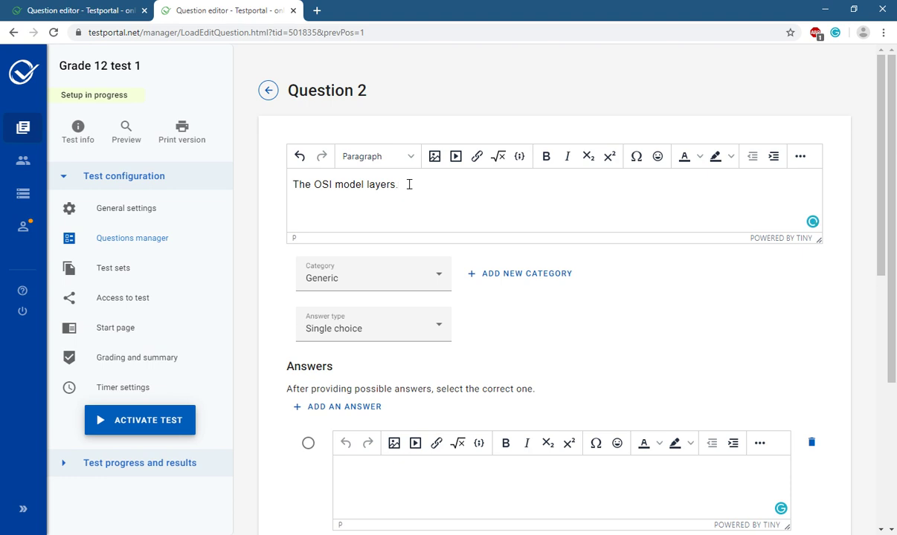
scroll(409, 185, down, 6)
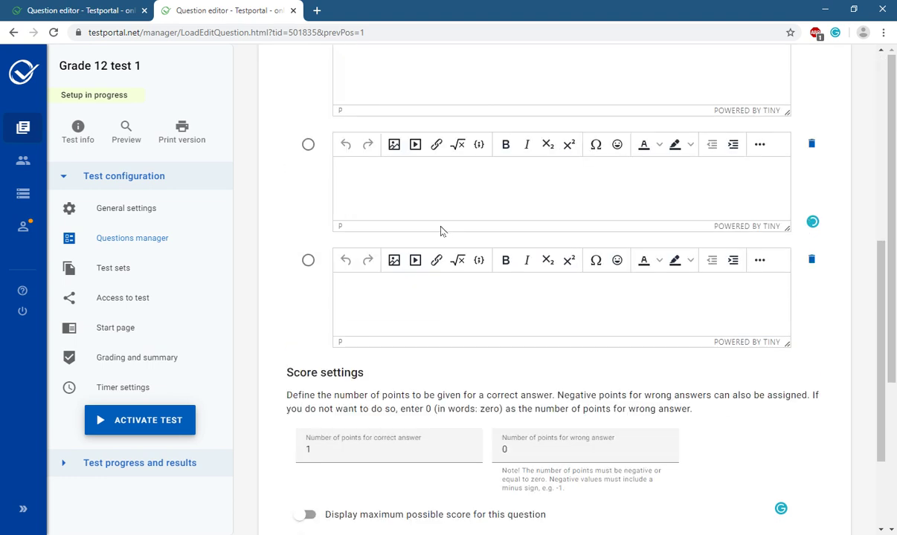
click(400, 64)
text(5)
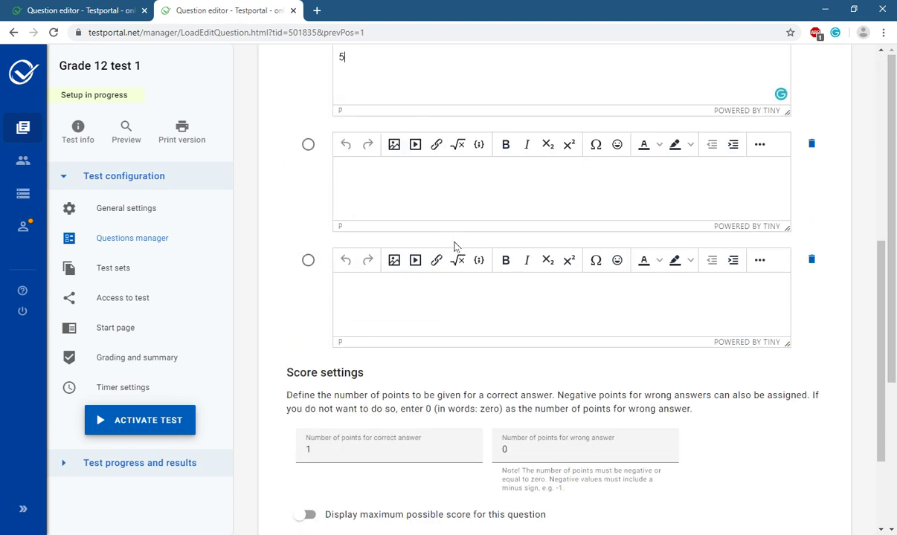
text(4)
click(402, 292)
text(7)
Mark 7 as the correct answer and save Question 2.
scroll(402, 260, up, 3)
scroll(392, 268, down, 3)
click(307, 264)
scroll(505, 286, down, 2)
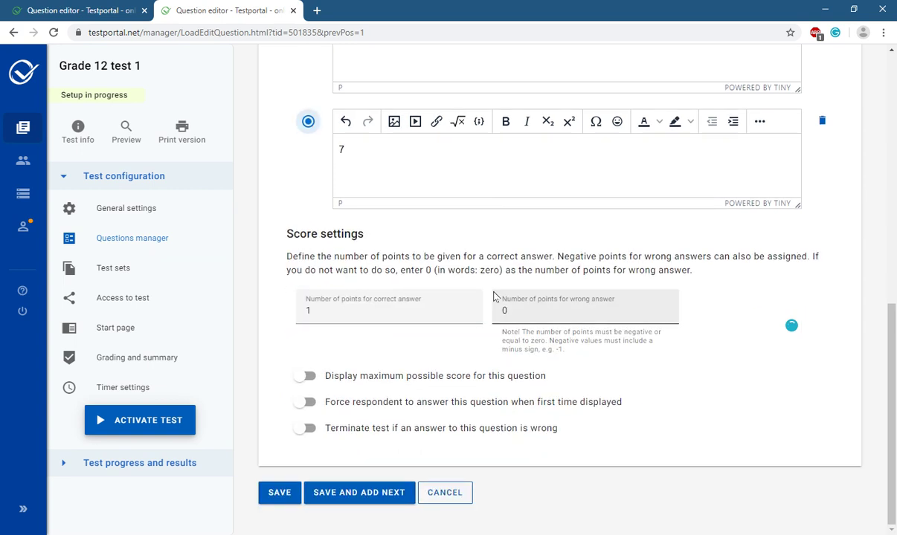
click(280, 497)
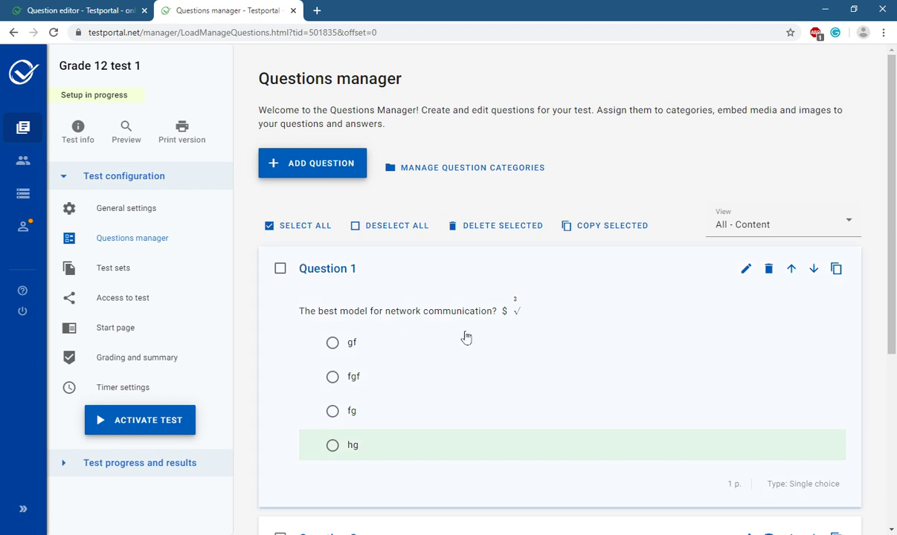
Open the Timer settings page for Grade 12 test 1.
scroll(467, 335, down, 4)
scroll(461, 331, up, 3)
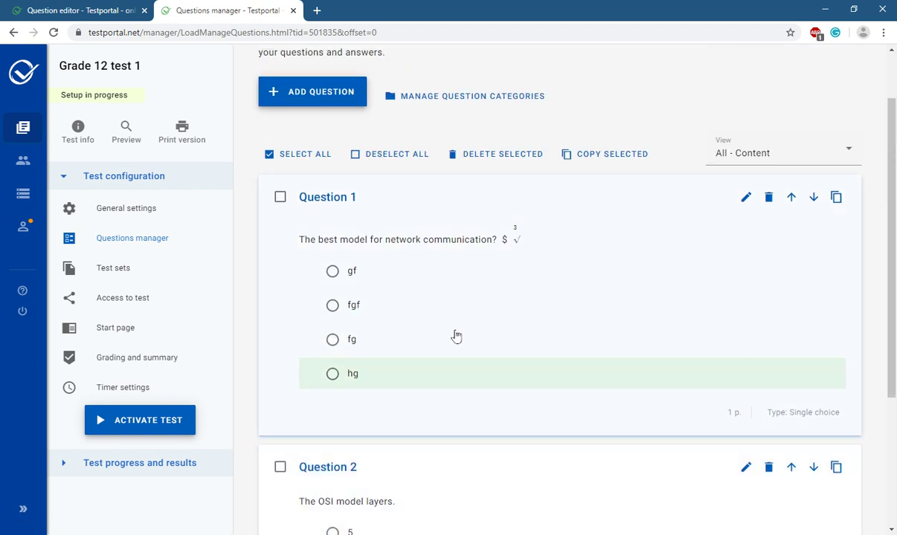
scroll(456, 337, up, 1)
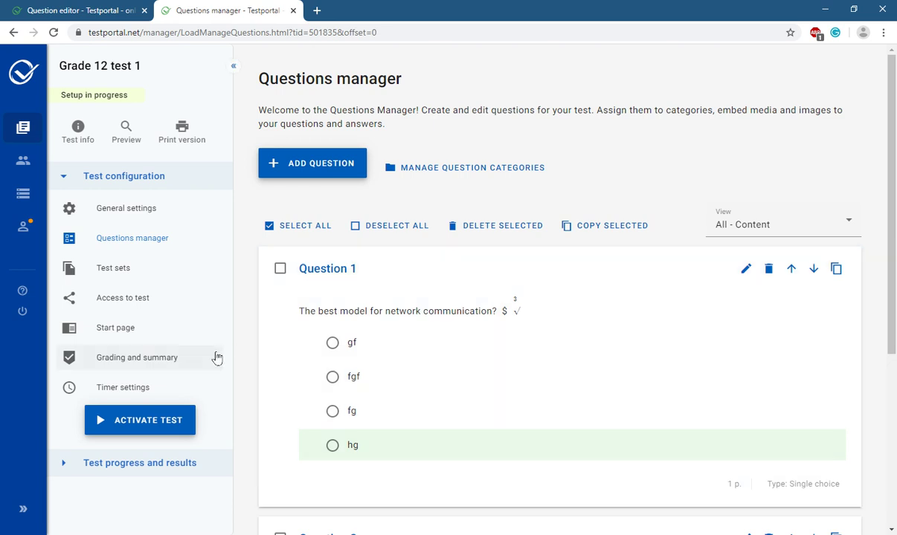
click(115, 390)
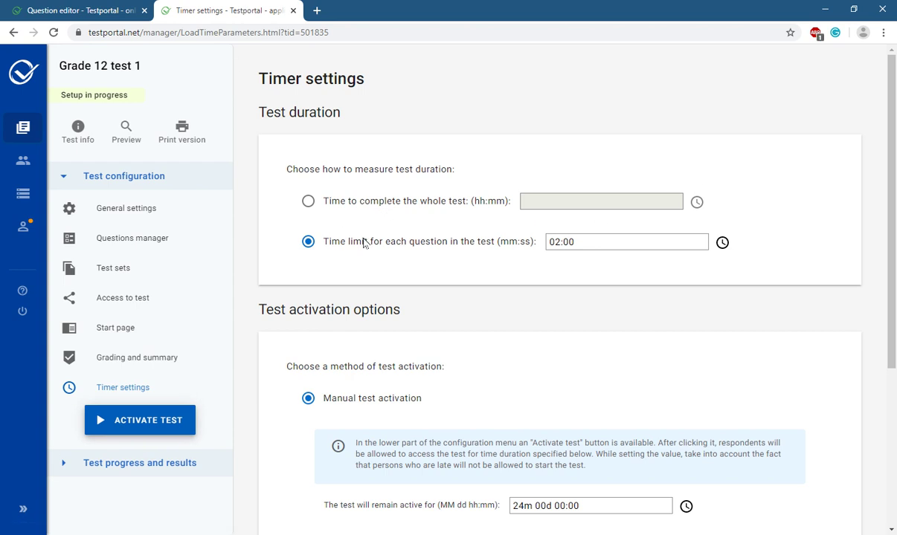
Replace the per-question limit with a 00:30 whole-test time limit and save the timer.
click(557, 242)
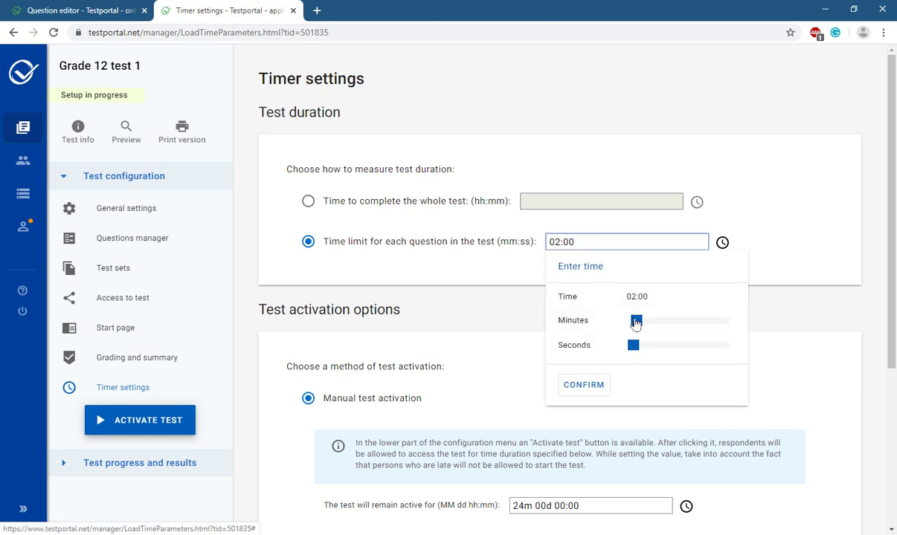
drag(636, 321, 634, 321)
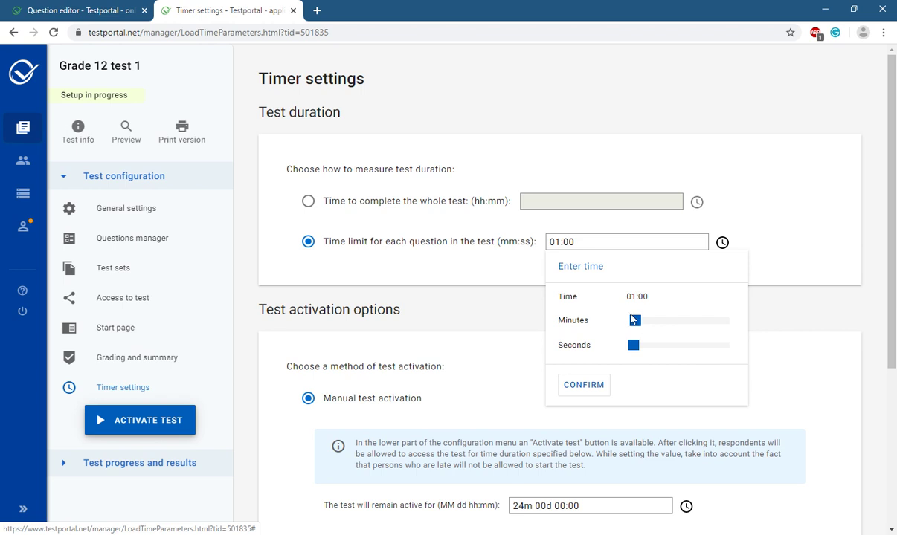
click(560, 200)
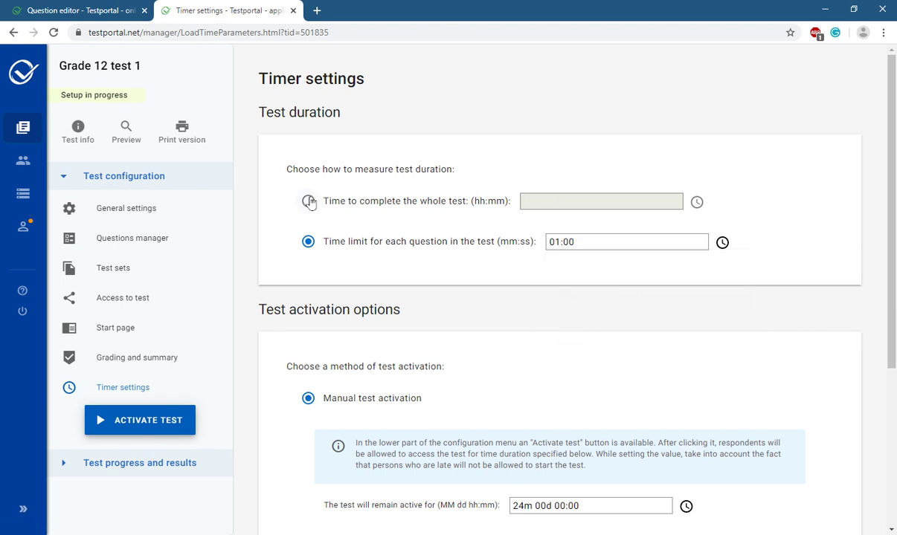
click(326, 199)
click(542, 205)
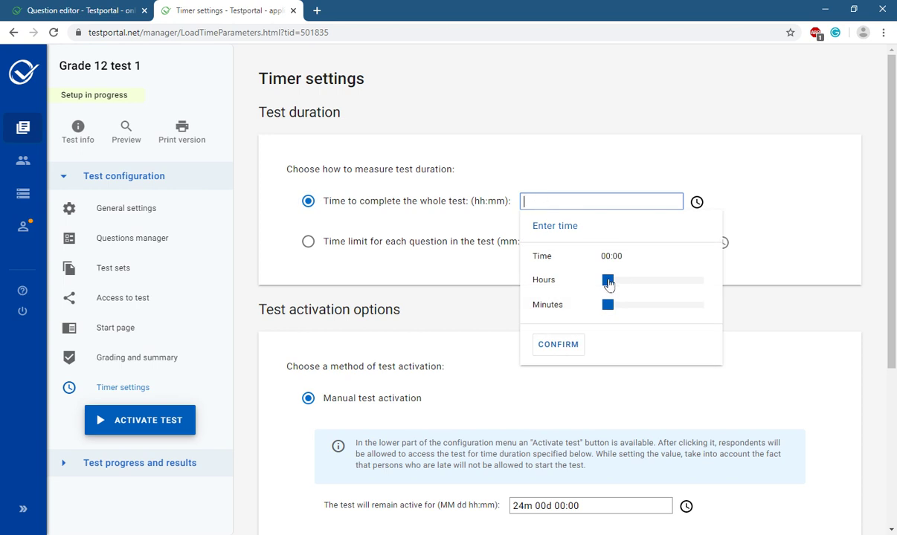
drag(608, 310, 656, 314)
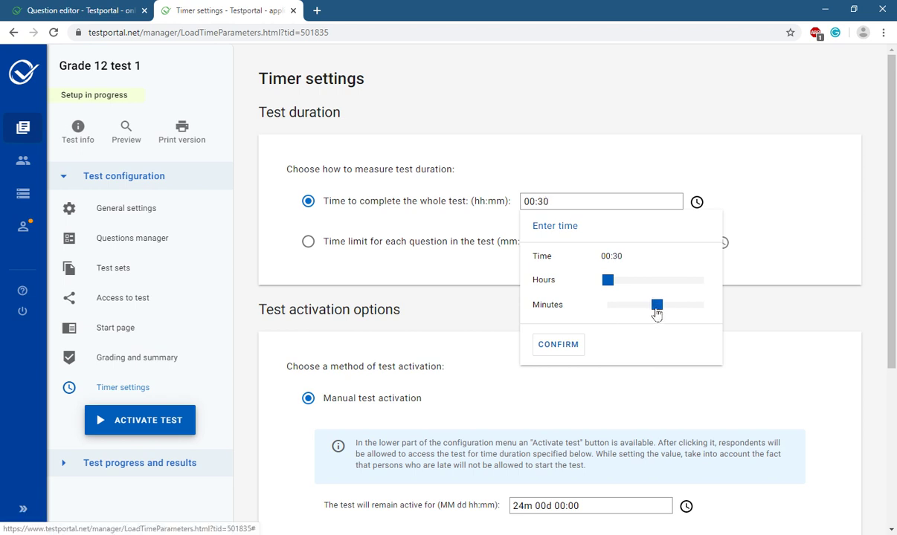
click(573, 346)
scroll(445, 379, down, 3)
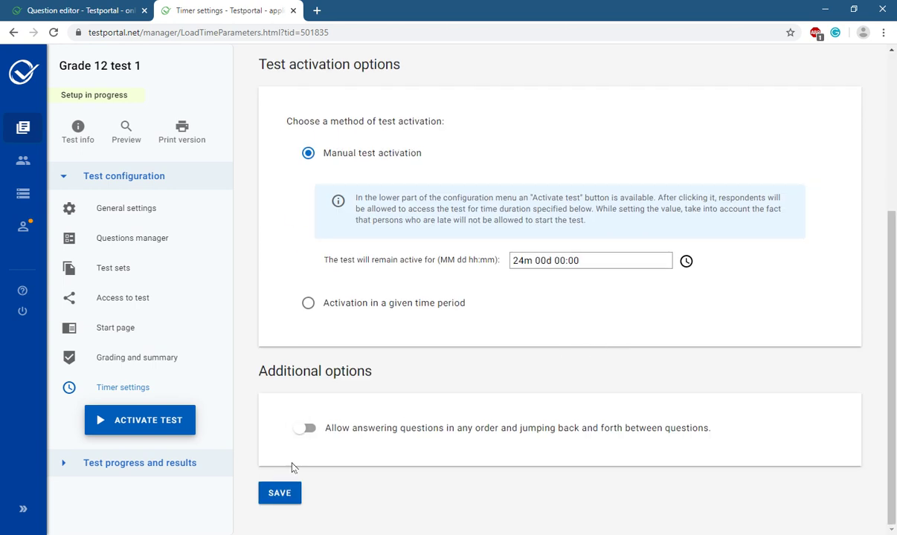
click(270, 498)
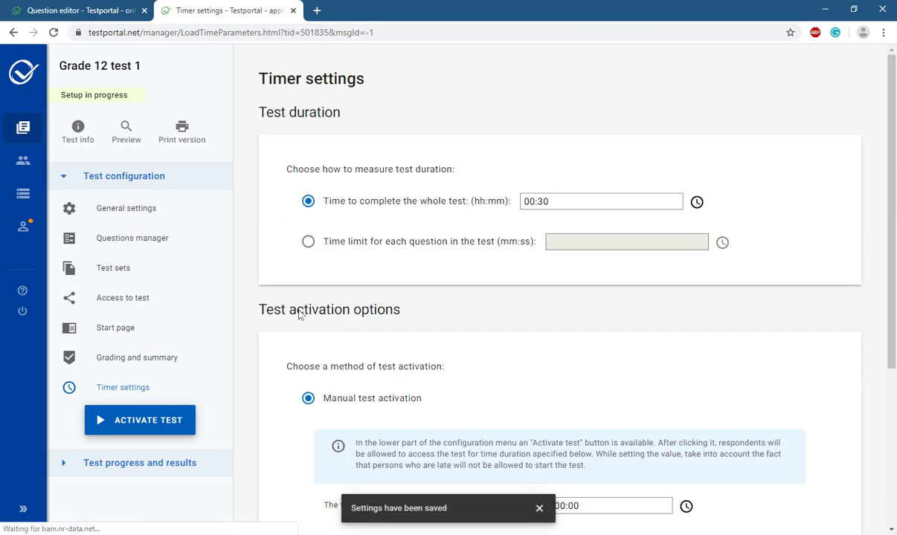
Activate Grade 12 test 1, confirming the activation and dismissing the notice.
click(149, 421)
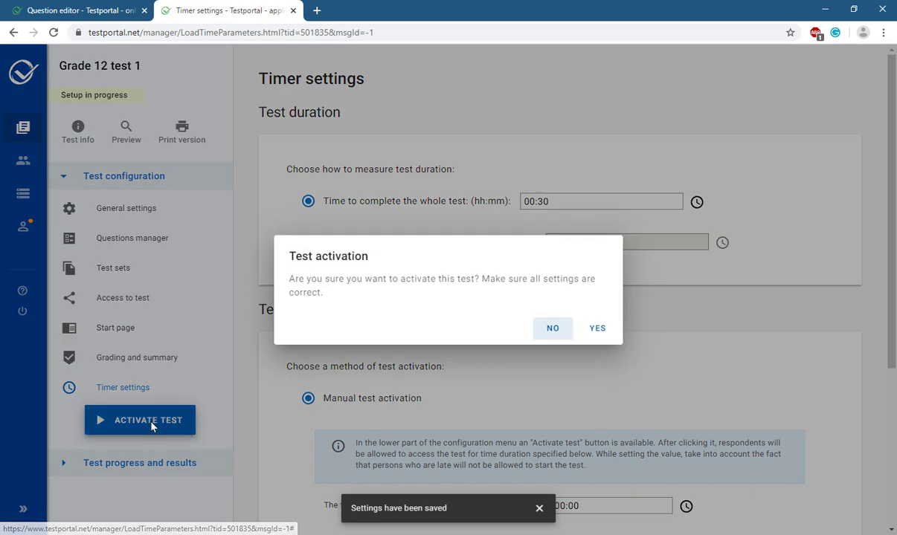
click(606, 336)
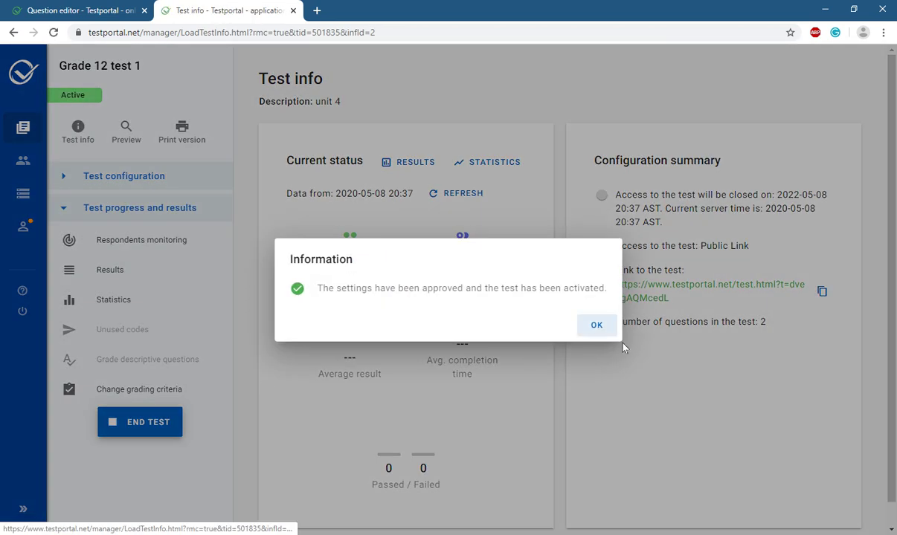
click(592, 328)
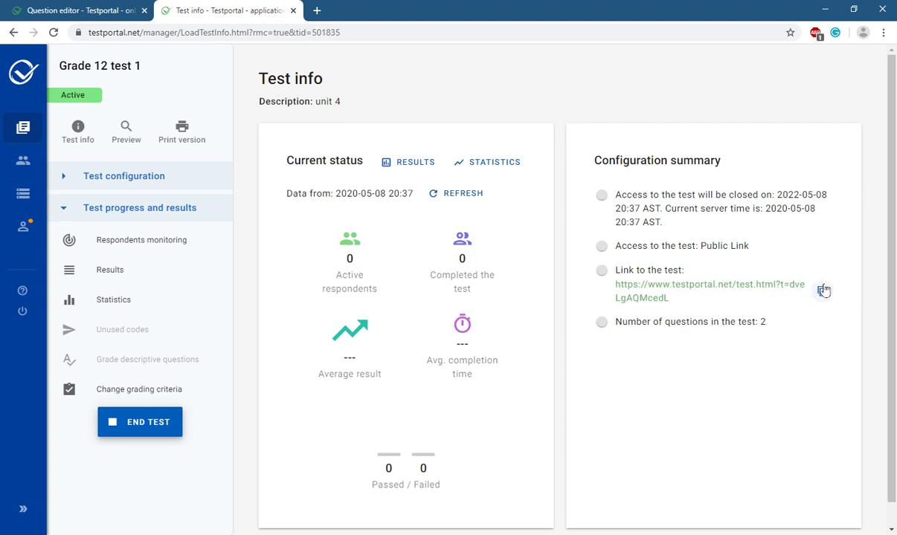
Open WhatsApp Web in a new tab and send the pasted test link to the first chat.
click(41, 12)
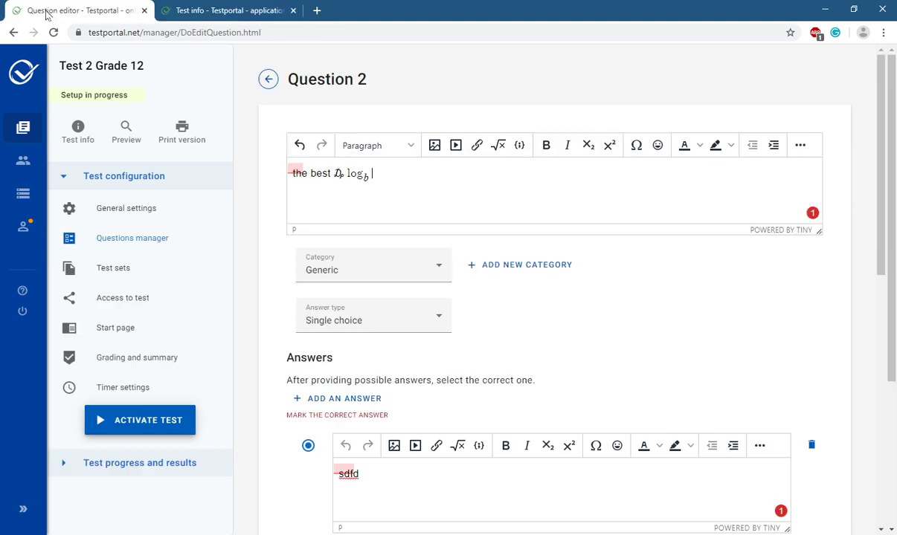
click(320, 10)
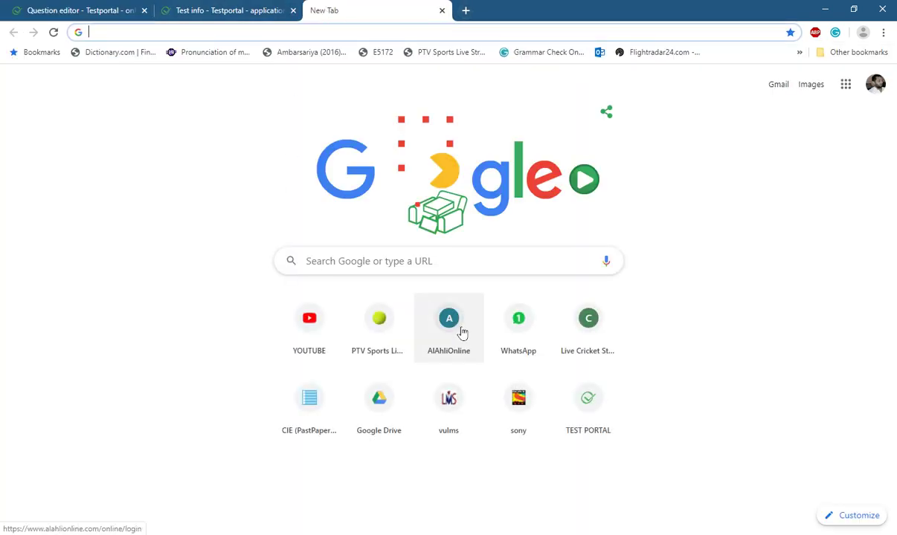
click(507, 320)
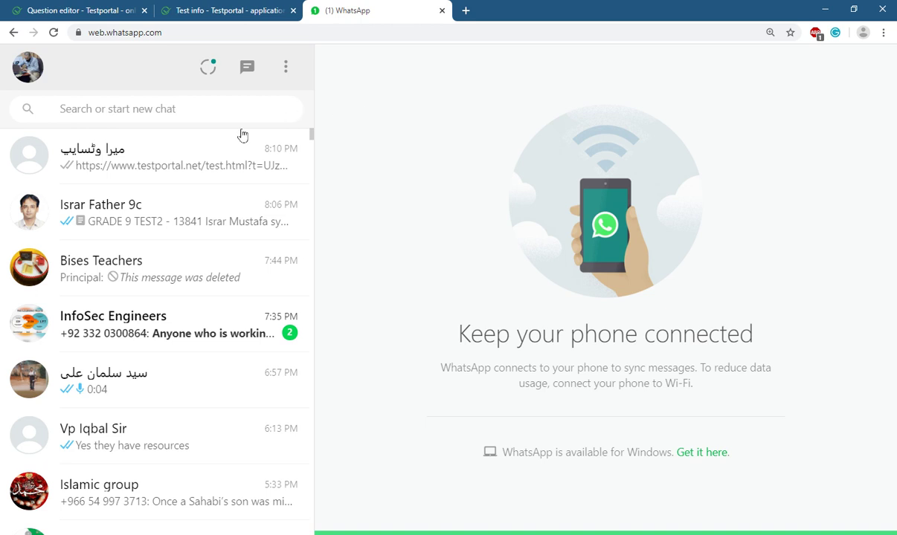
click(216, 145)
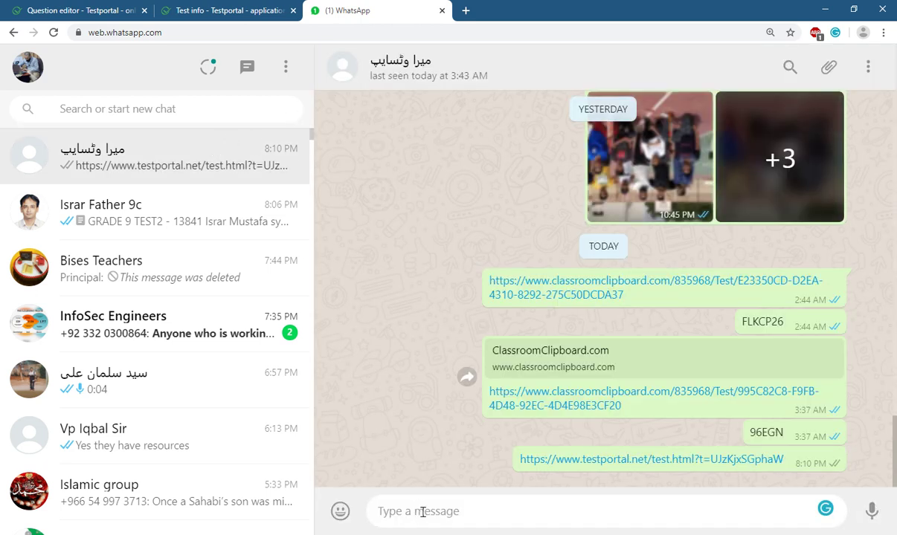
text(https://www.testportal.net/test.html?t=dveLgAQMcedL)
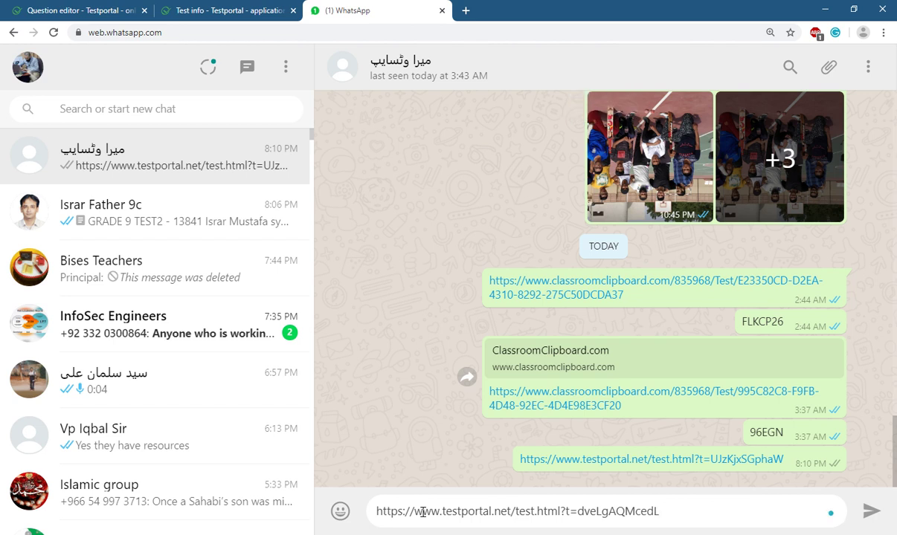
key(Return)
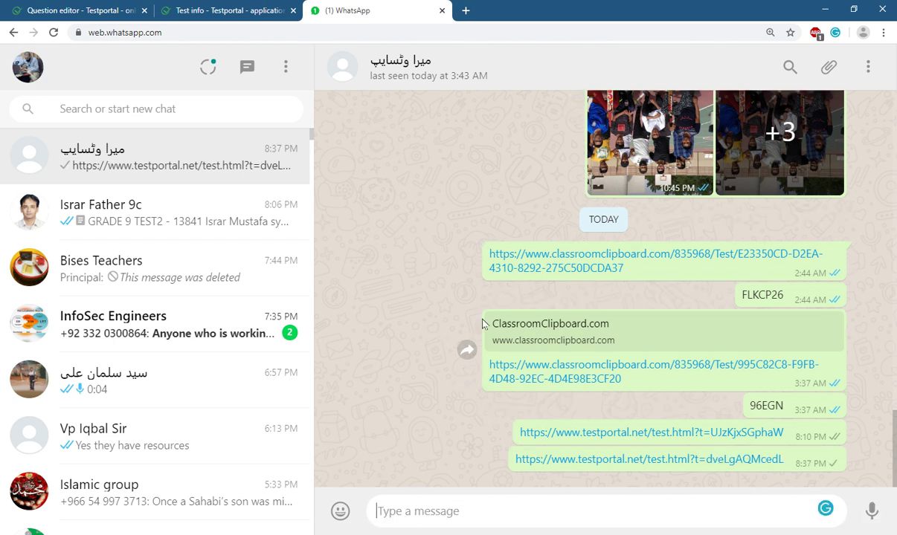
Open the shared link, enter the respondent's first and last name, and start the test.
click(637, 461)
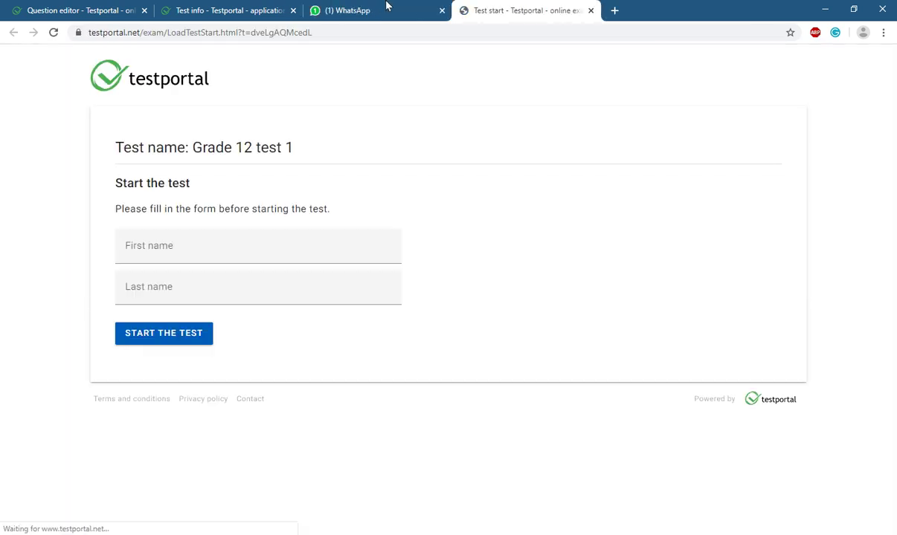
click(189, 257)
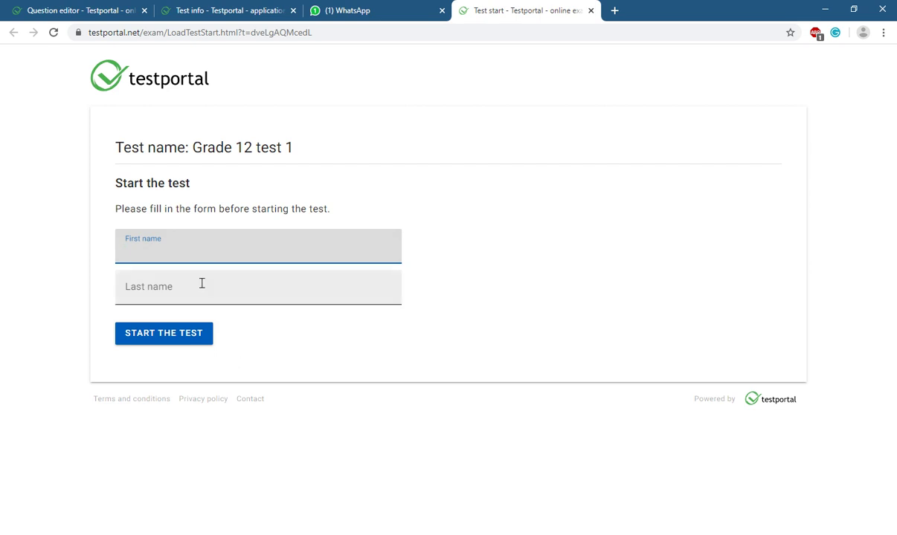
click(201, 282)
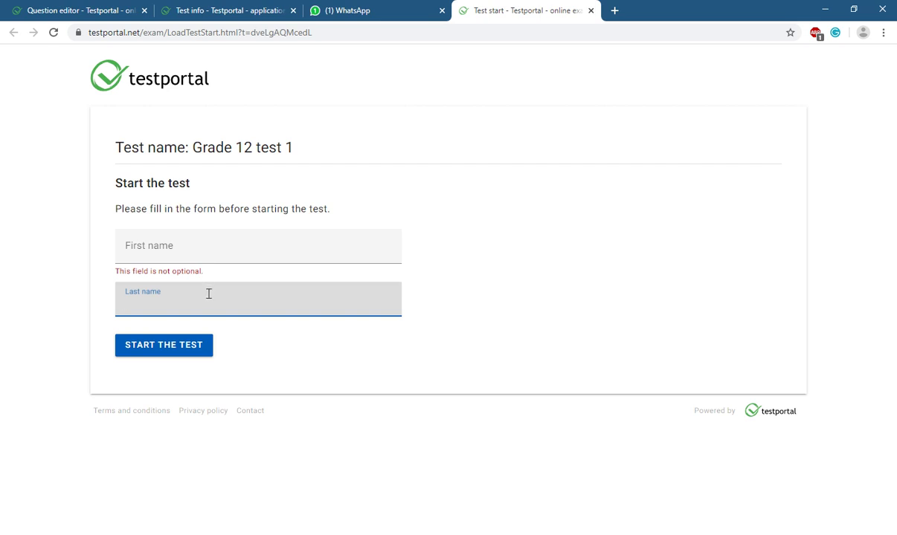
click(215, 251)
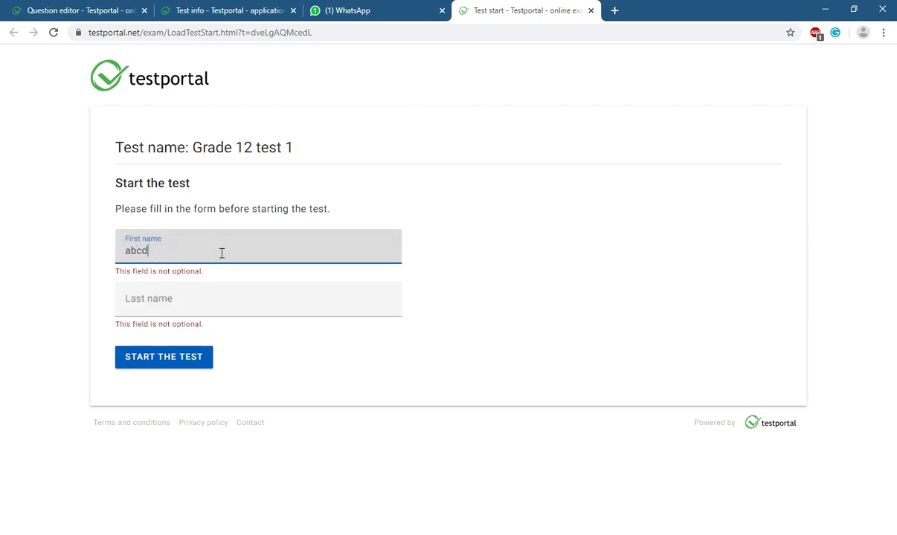
key(Tab)
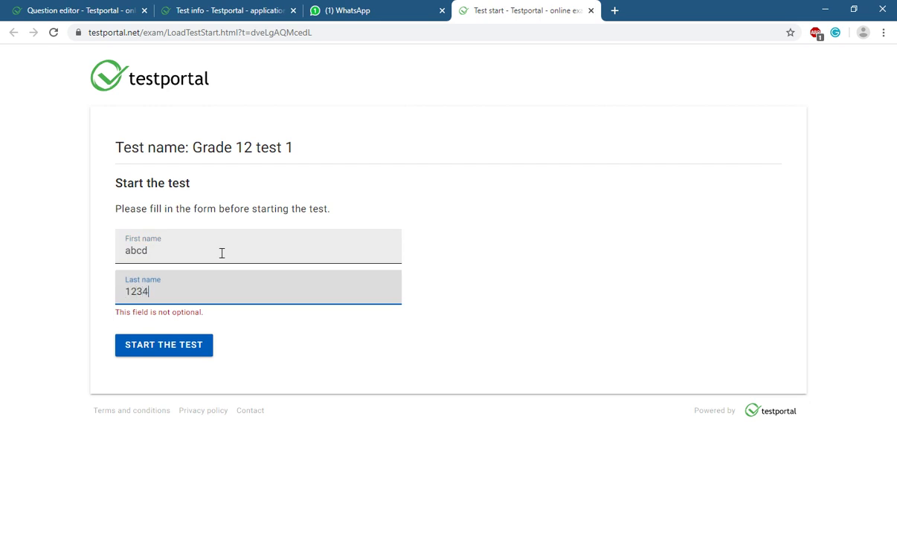
text(1234)
click(155, 351)
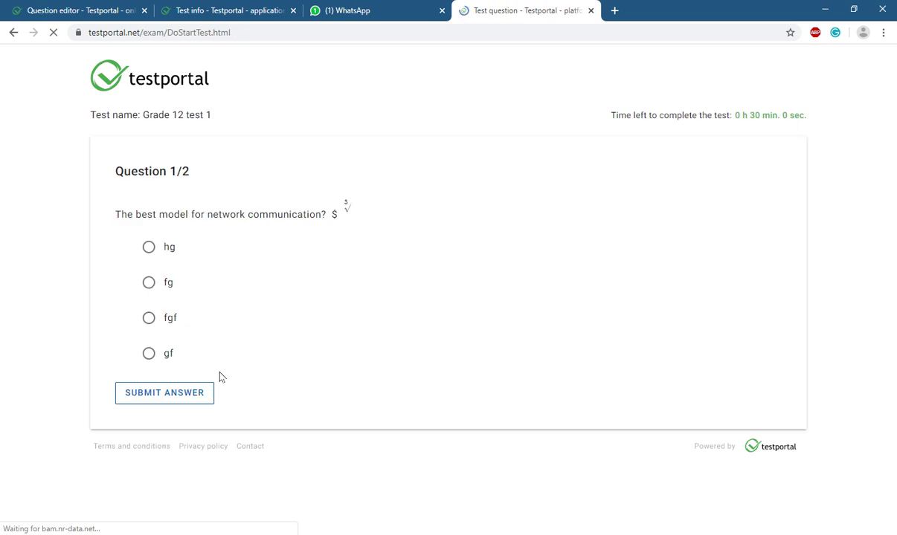
Submit answers hg and 7 for a 100% score, then return to the Test info tab.
click(149, 248)
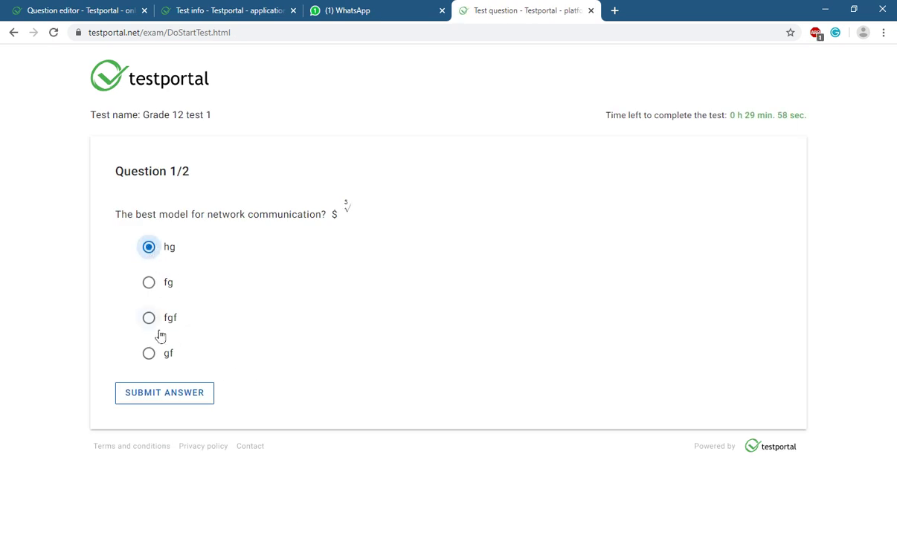
click(174, 400)
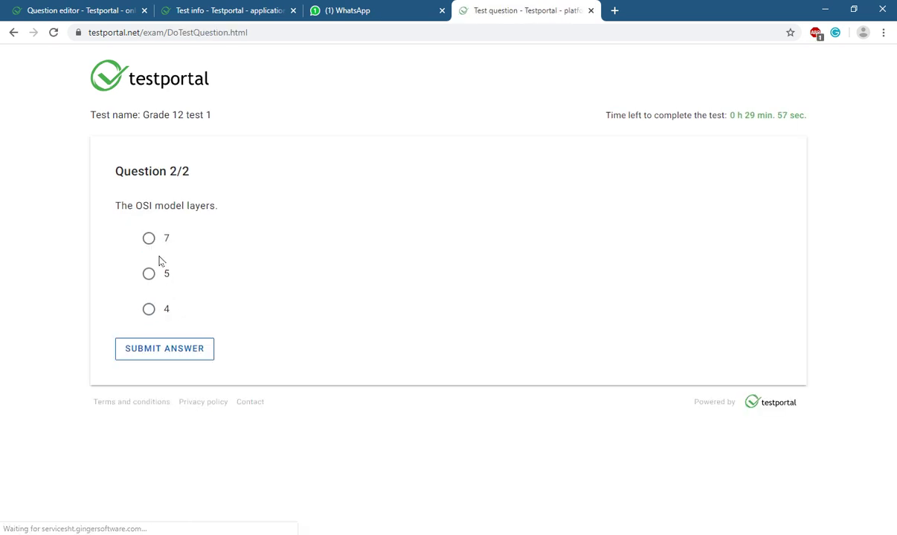
click(149, 238)
click(166, 349)
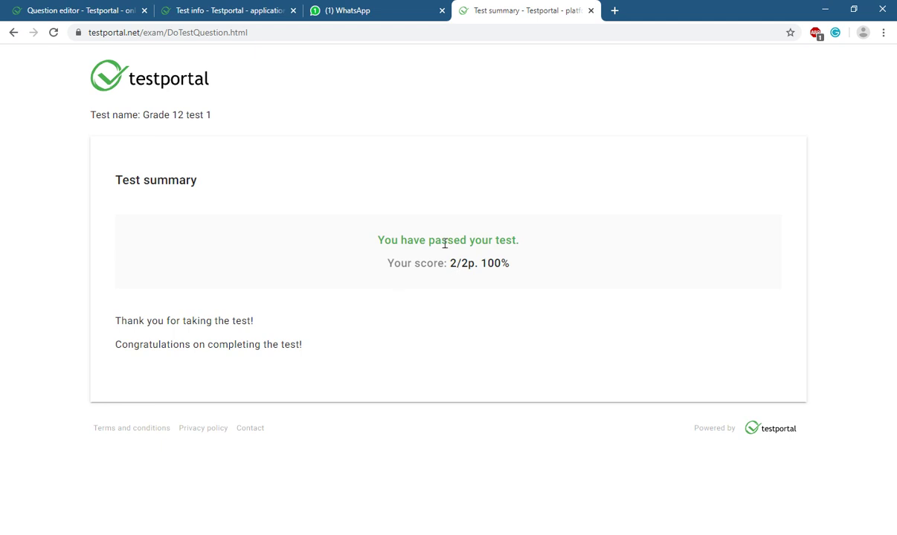
click(229, 5)
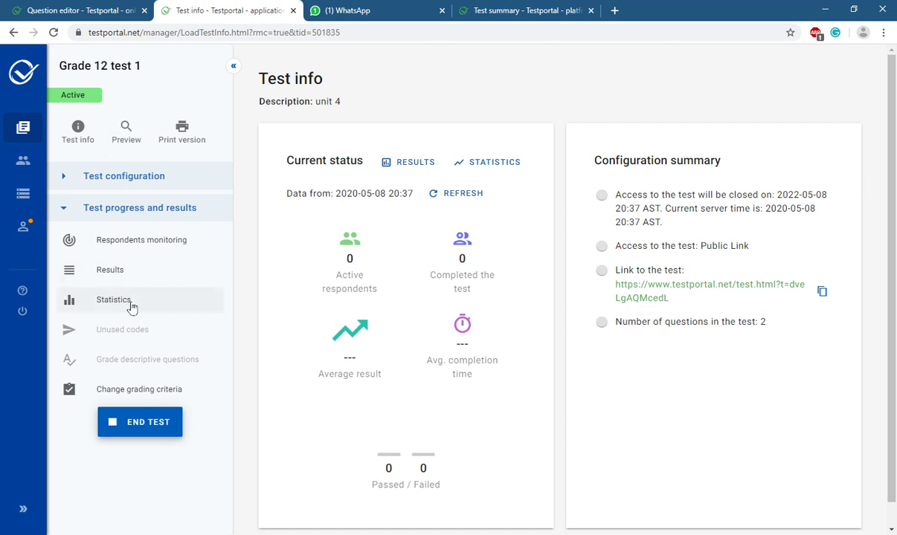
Open the respondent's results and download their given answers with all seven content options.
click(117, 271)
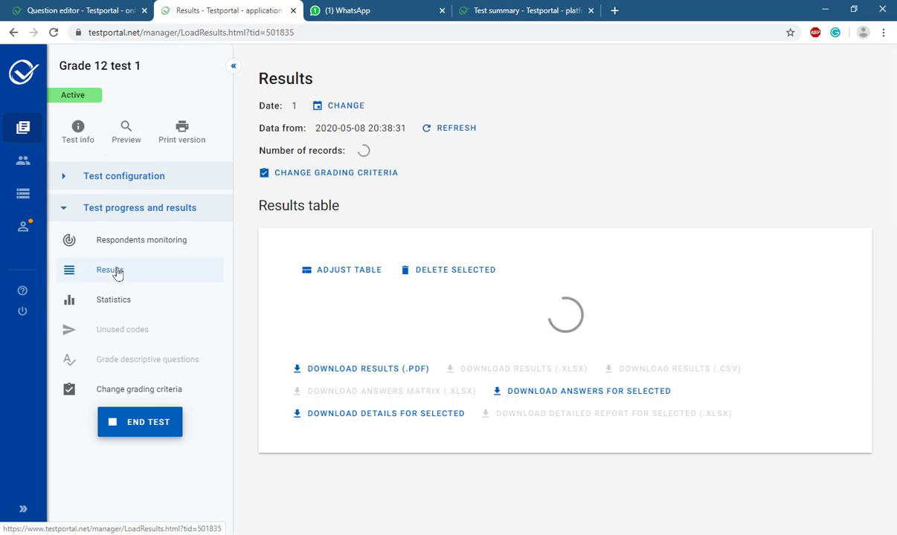
scroll(595, 407, down, 1)
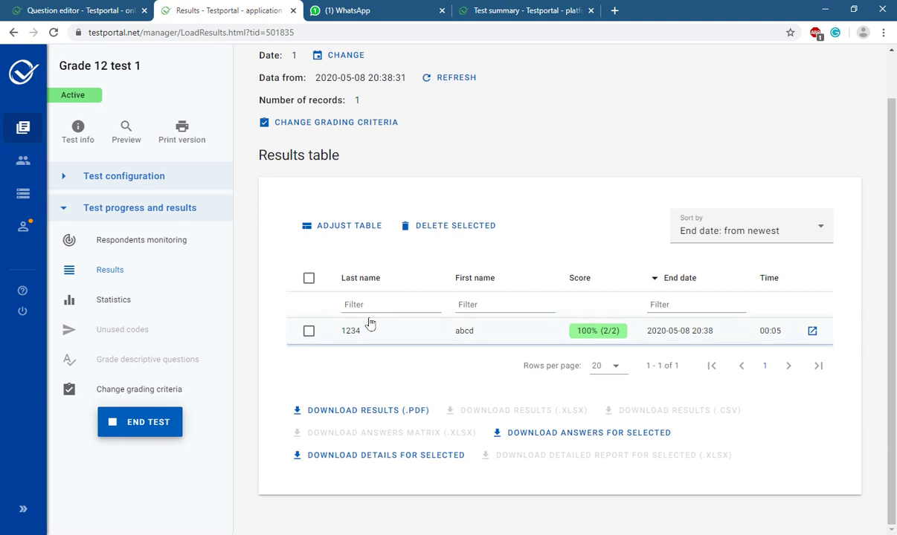
click(676, 342)
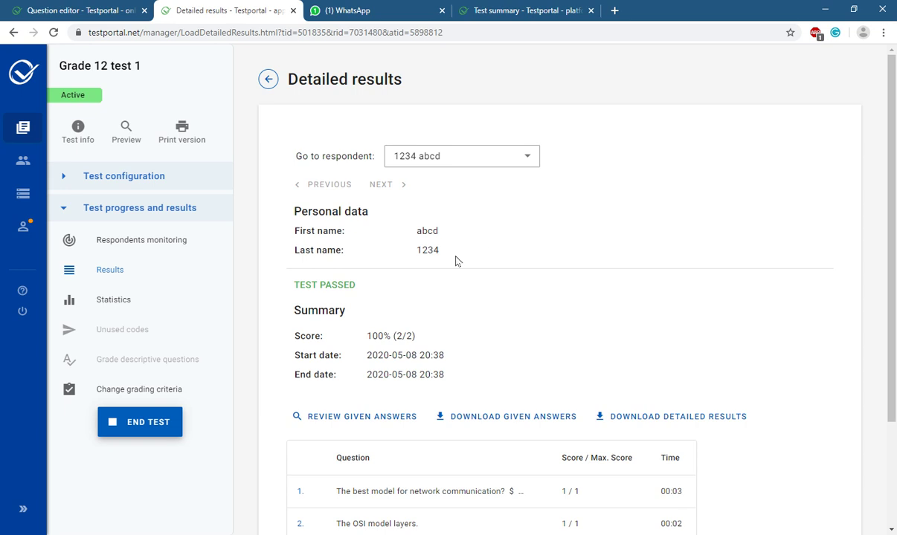
scroll(441, 257, down, 2)
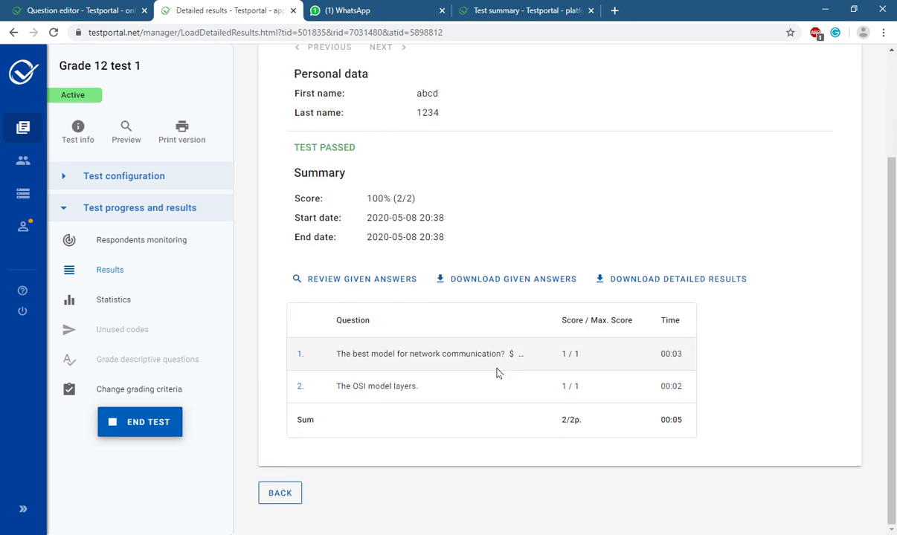
scroll(487, 320, up, 2)
scroll(489, 312, down, 2)
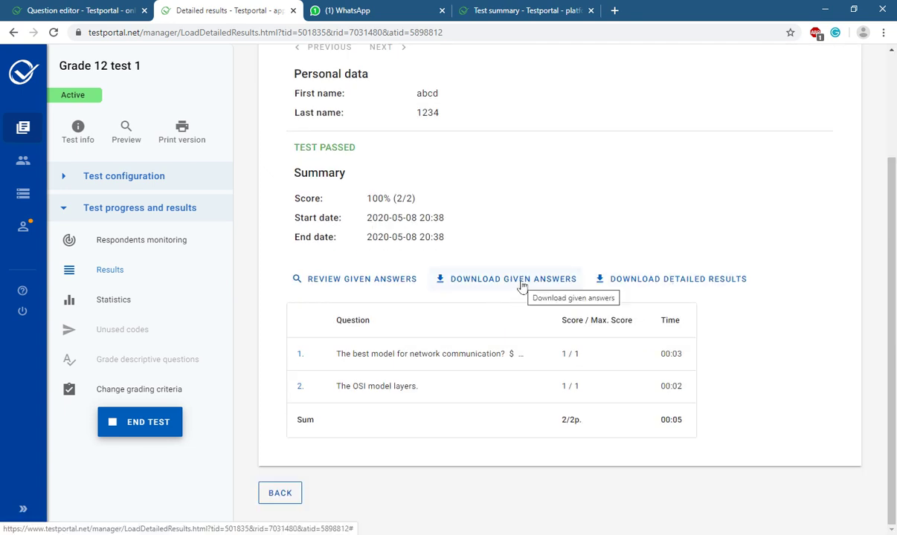
click(522, 287)
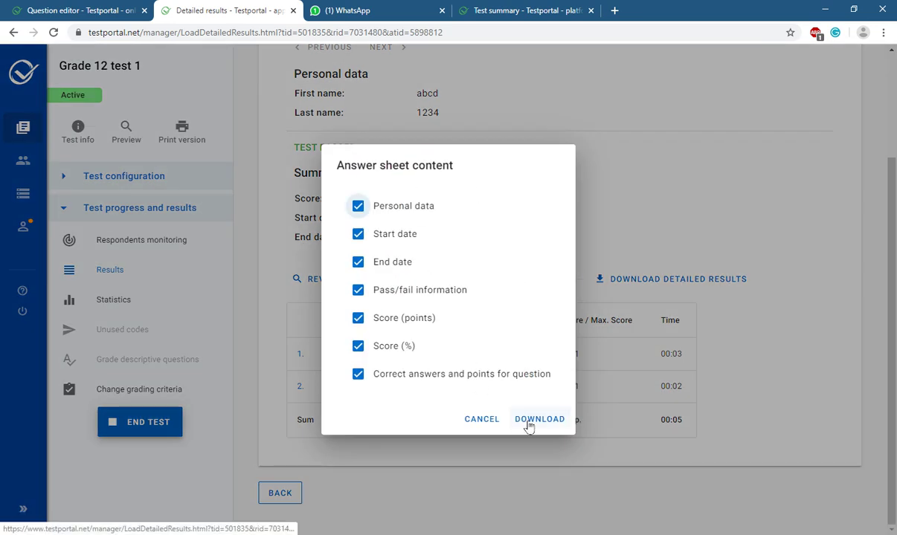
click(529, 420)
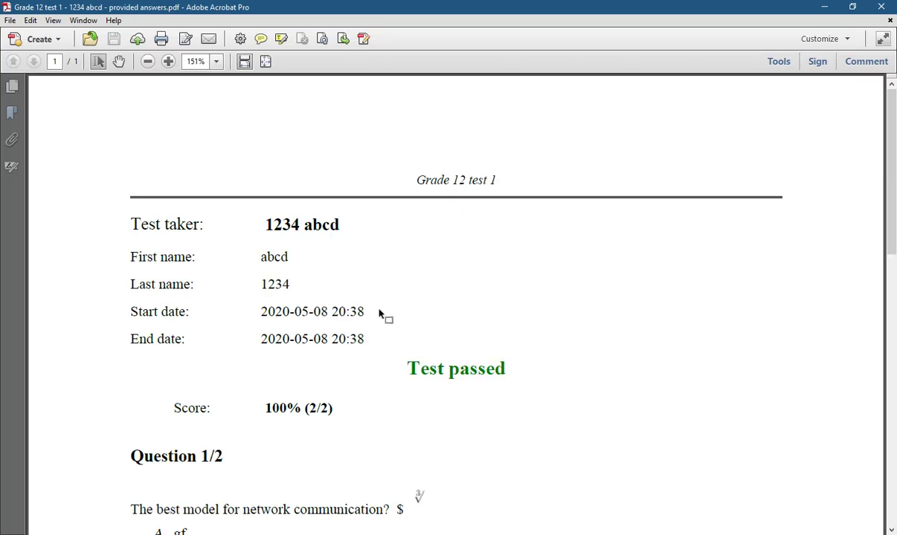
Review the answers PDF in Acrobat, then minimize it and show the hidden tray icons.
scroll(390, 296, down, 1)
scroll(454, 260, down, 6)
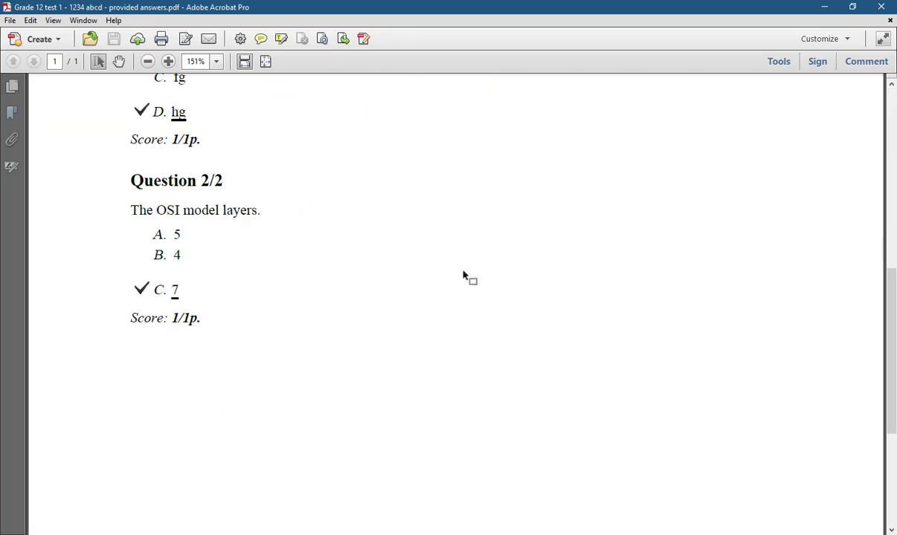
scroll(464, 276, up, 5)
scroll(186, 312, down, 1)
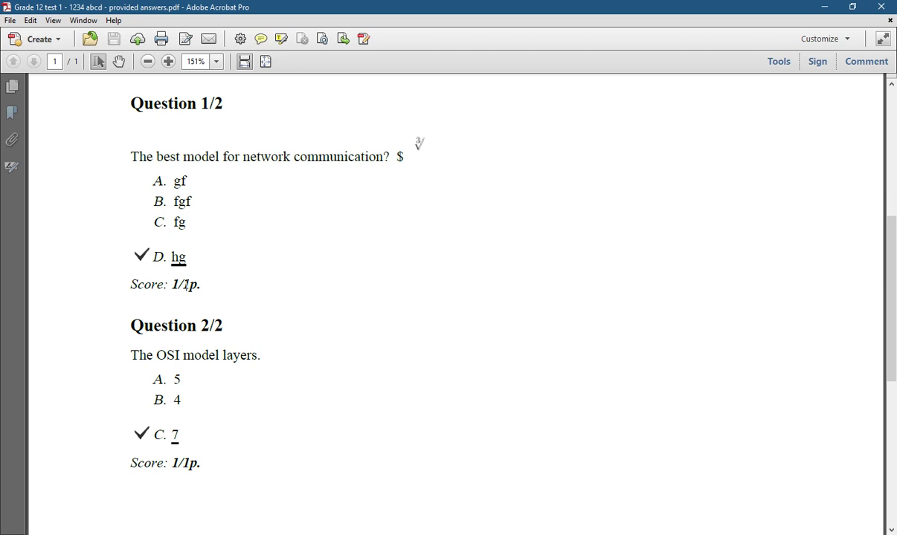
scroll(223, 402, down, 1)
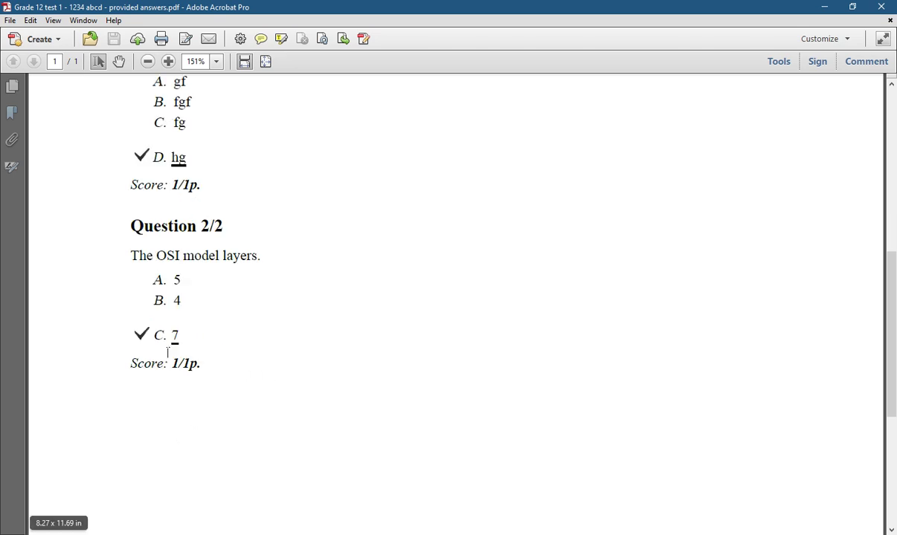
scroll(547, 305, up, 4)
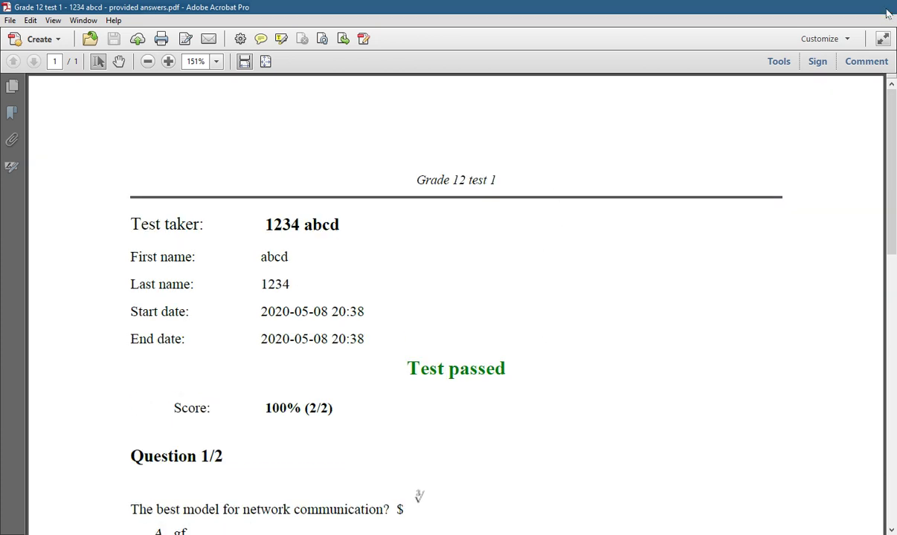
click(833, 6)
scroll(371, 266, up, 2)
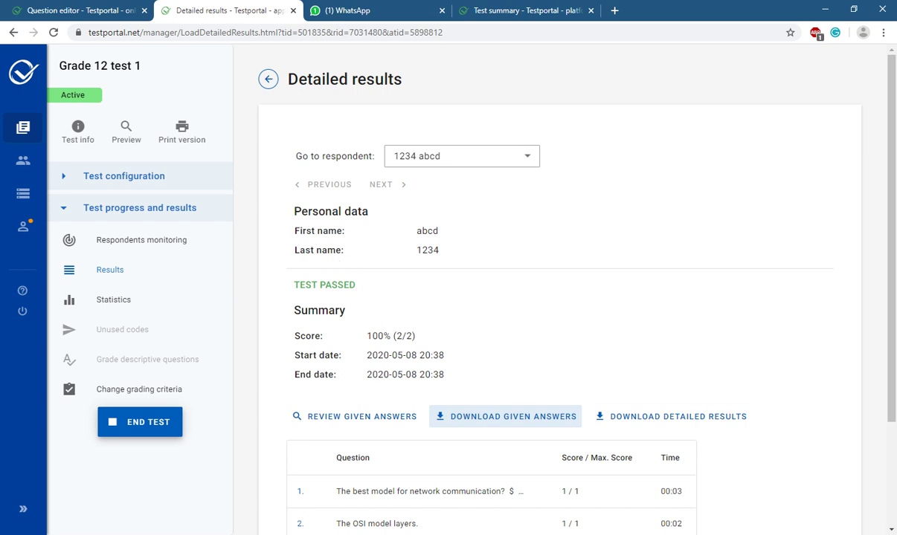
click(721, 534)
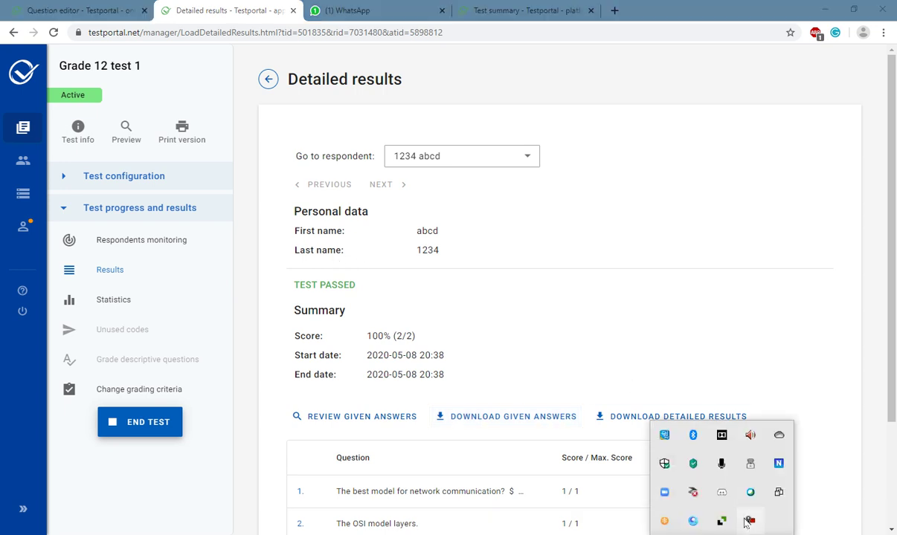